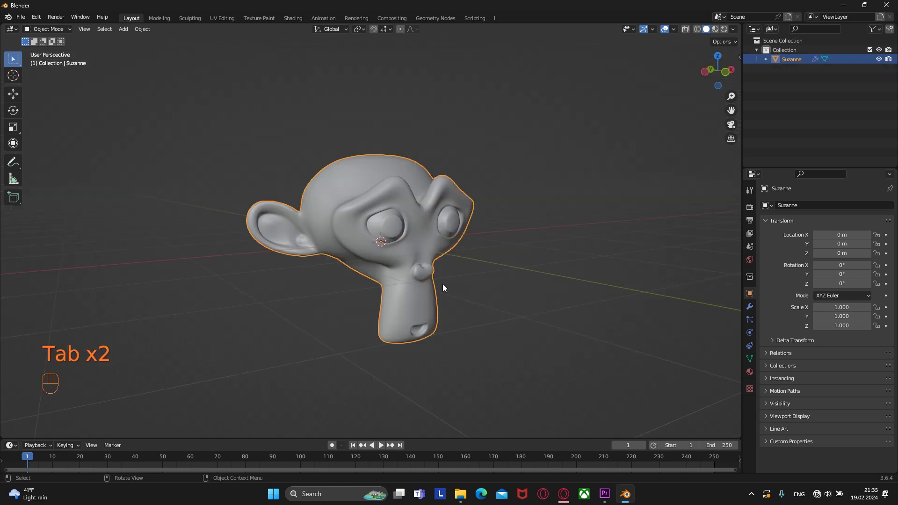
# In Suzanne's Edit Mode, clear the selection and select an edge loop near her ear
pyautogui.press('Tab')
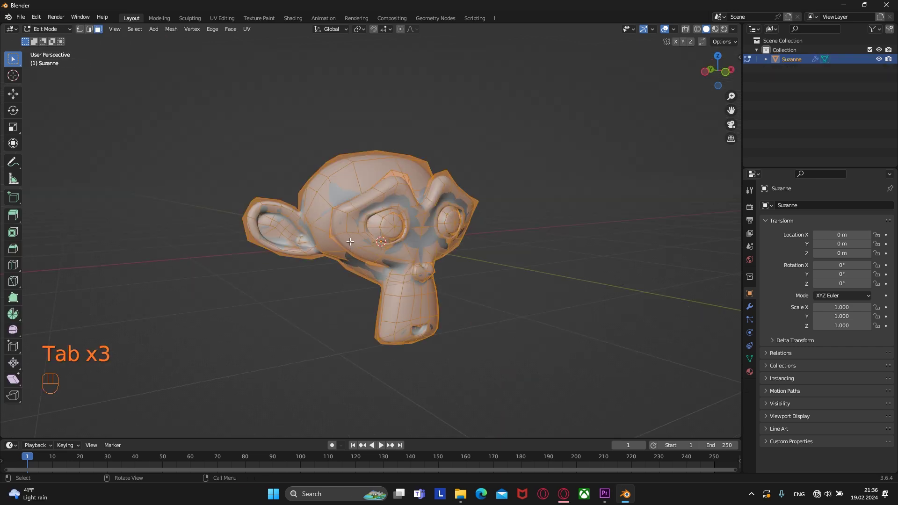
pyautogui.scroll(4, 350, 232)
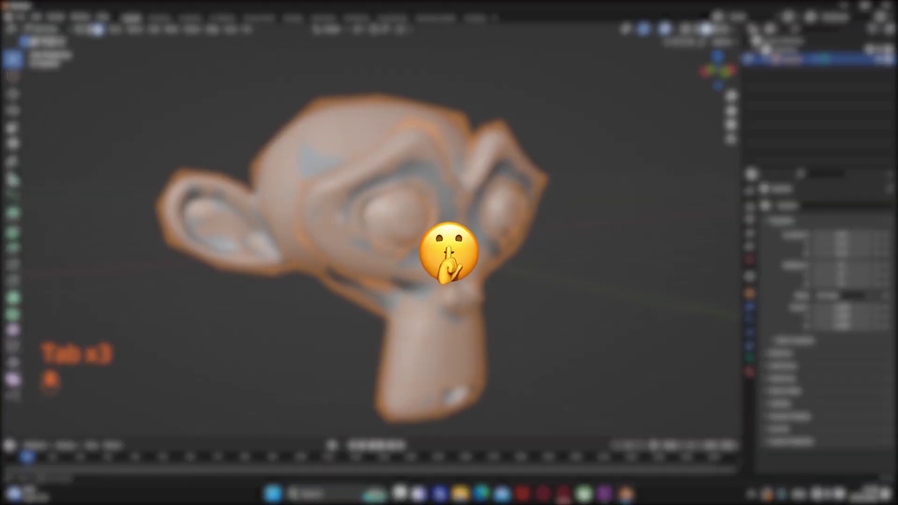
pyautogui.moveTo(349, 233); pyautogui.dragTo(328, 225, button='middle')
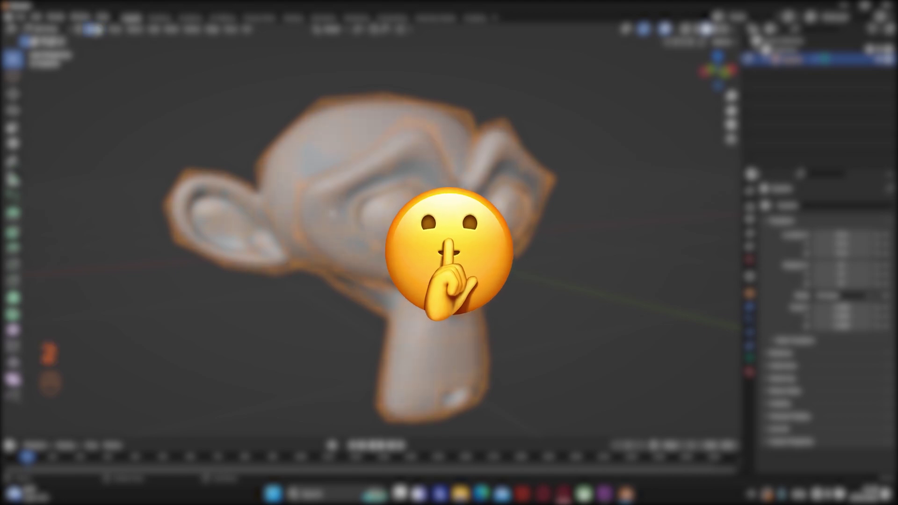
pyautogui.hotkey('alt', 'a')
pyautogui.keyDown('alt'); pyautogui.click(306, 213); pyautogui.keyUp('alt')
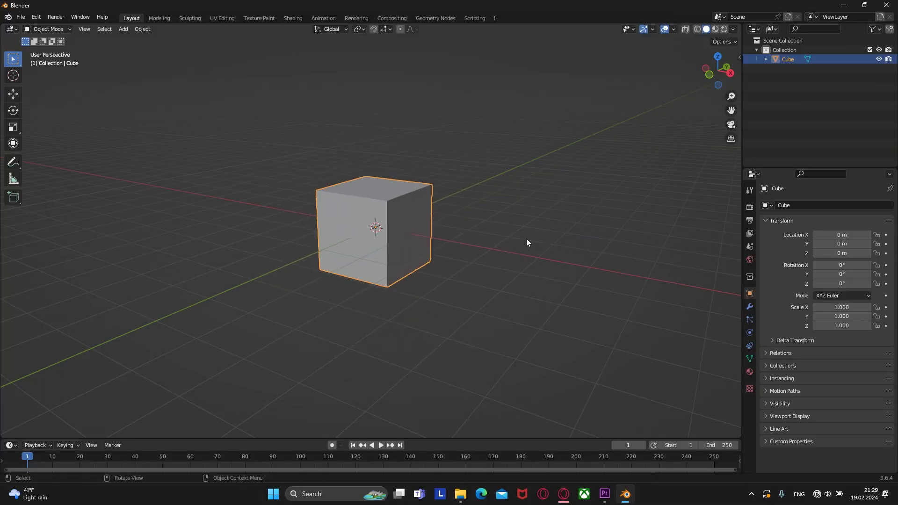
# Try rotating and moving the cube, then grab a corner vertex and cancel the move
pyautogui.press('r')
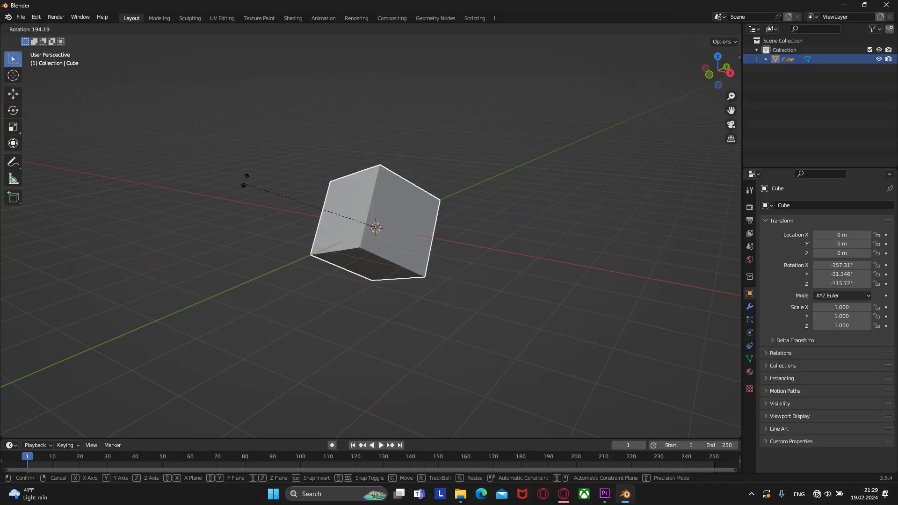
pyautogui.press('Escape')
pyautogui.press('g')
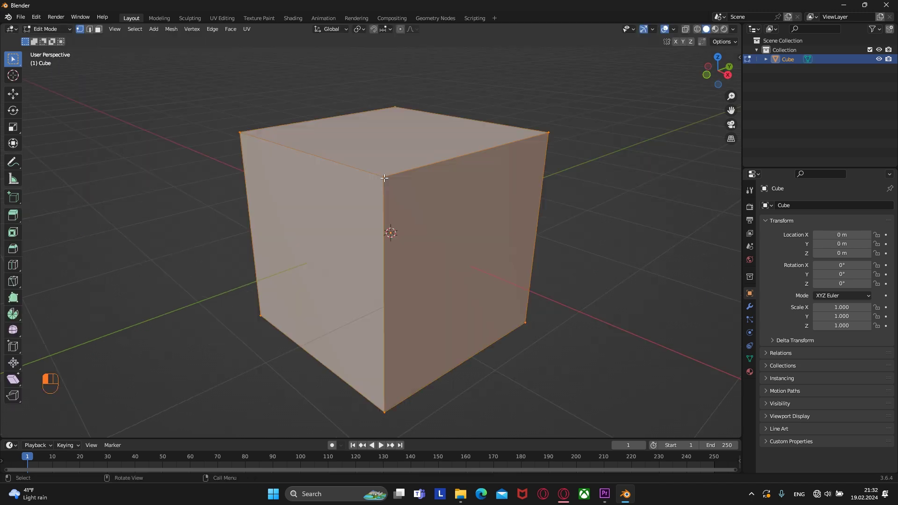
pyautogui.click(415, 205)
pyautogui.press('g')
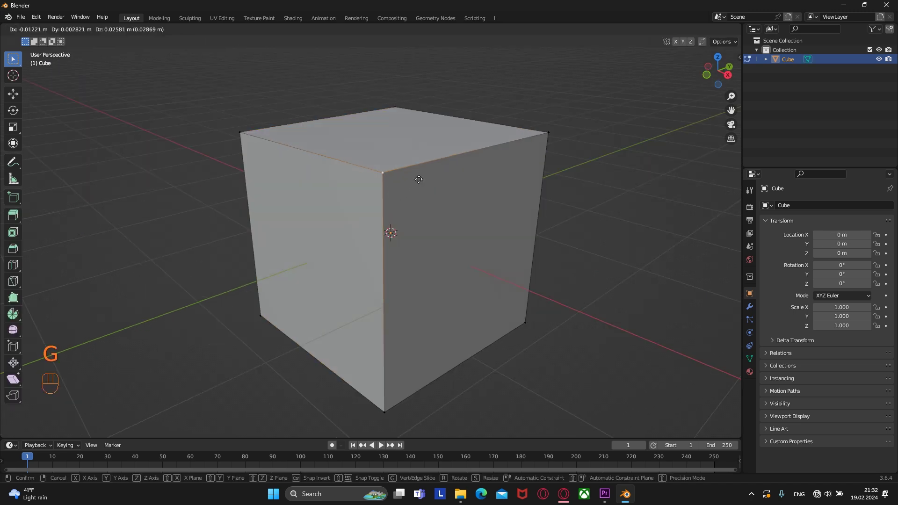
pyautogui.rightClick(432, 195)
# Extrude the top face upward and scale it along the Y axis
pyautogui.press('e')
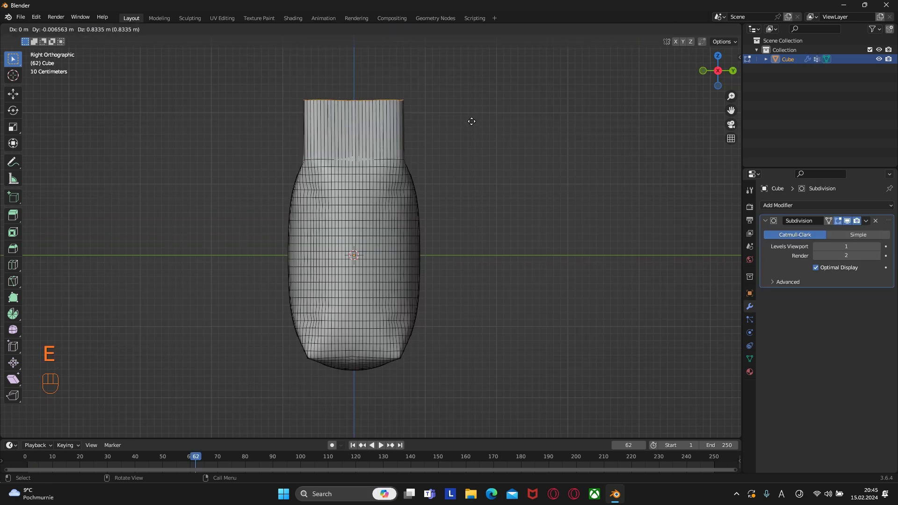
pyautogui.click(473, 86)
pyautogui.press('s')
pyautogui.press('y')
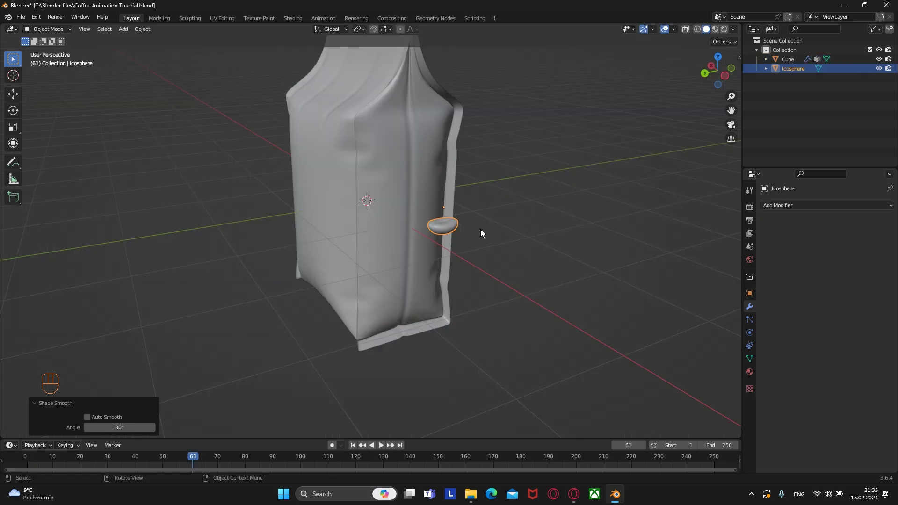
# Move the small icosphere beside the coffee bag and orbit around the model
pyautogui.press('g')
pyautogui.click(357, 228)
pyautogui.moveTo(386, 231); pyautogui.dragTo(365, 262, button='middle')
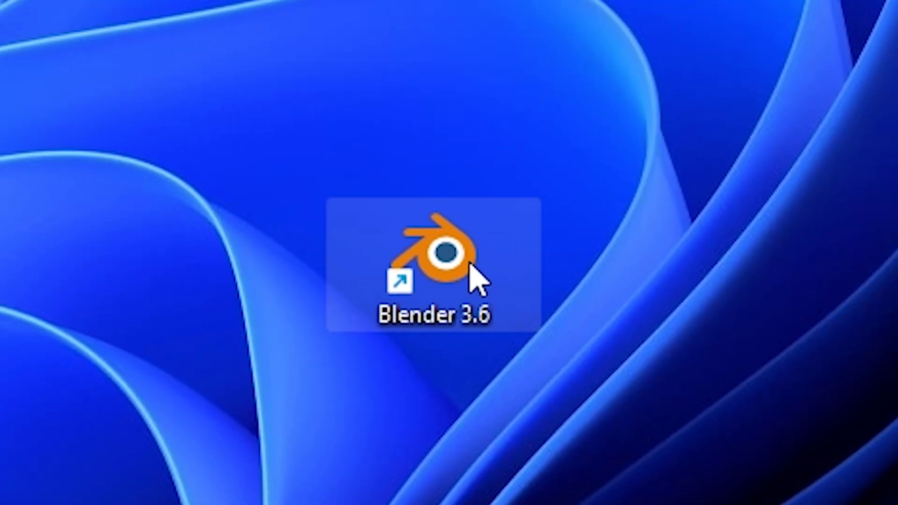
# Launch Blender 3.6, dismiss the splash, and box-select the camera, light and cube
pyautogui.doubleClick(461, 262)
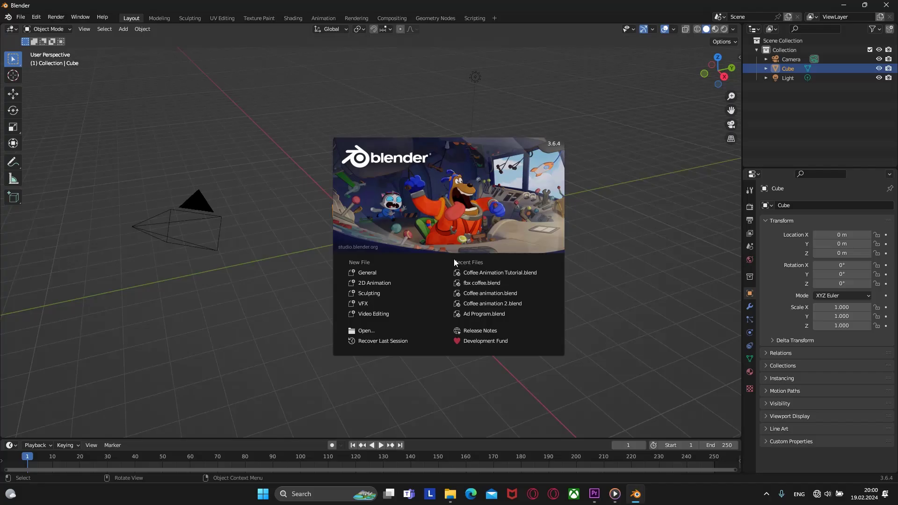
pyautogui.click(307, 211)
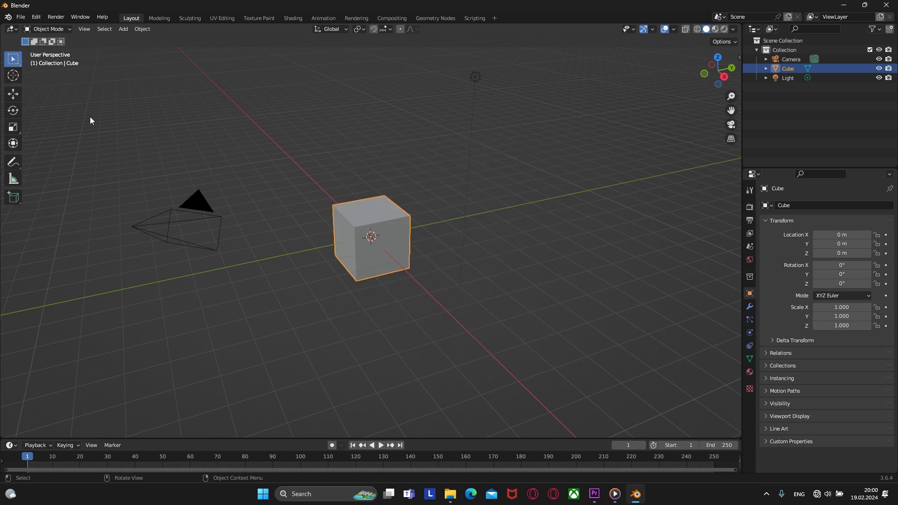
pyautogui.moveTo(73, 77); pyautogui.dragTo(737, 384)
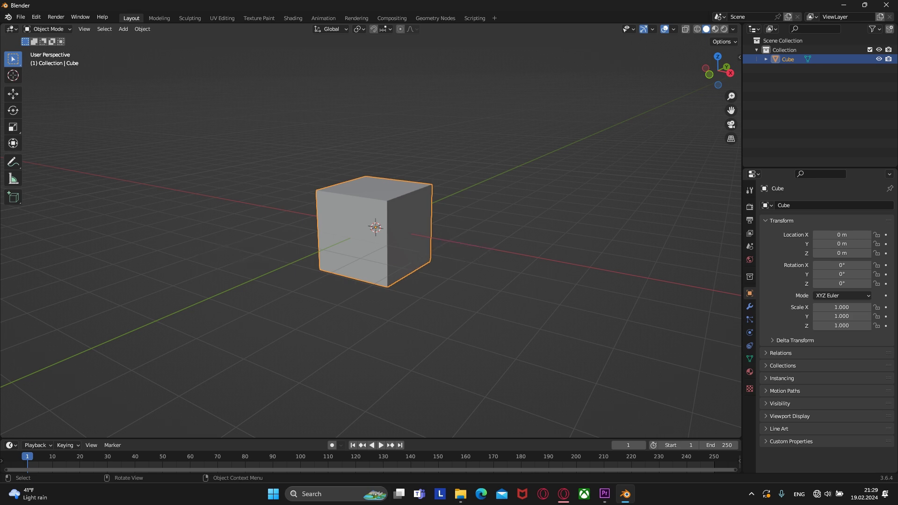
pyautogui.click(559, 296)
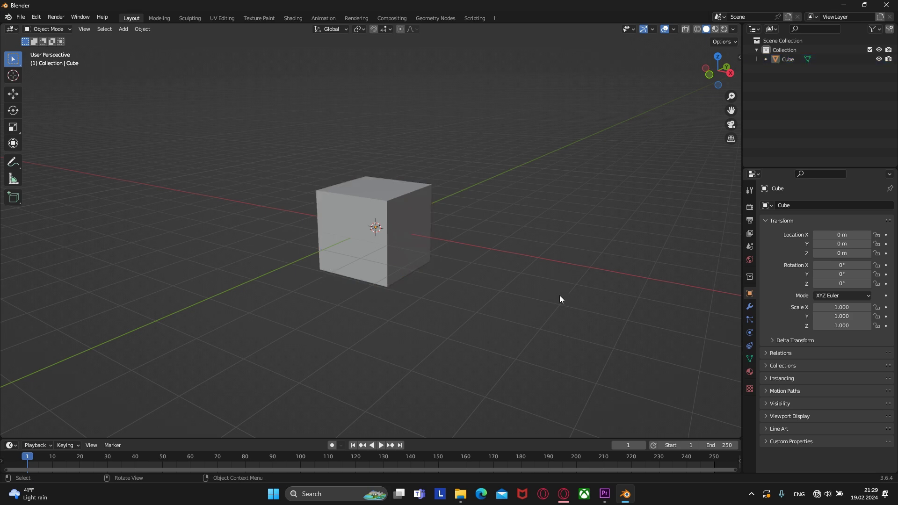
pyautogui.click(404, 211)
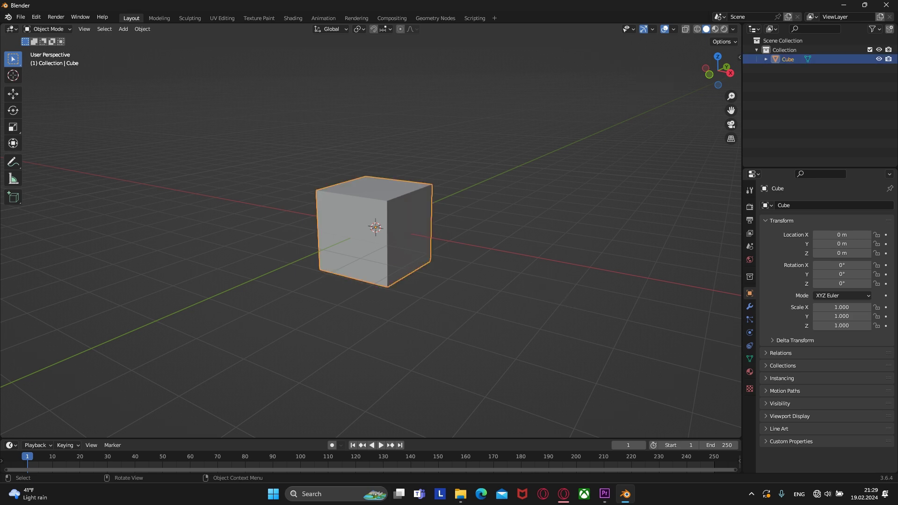
pyautogui.press('s')
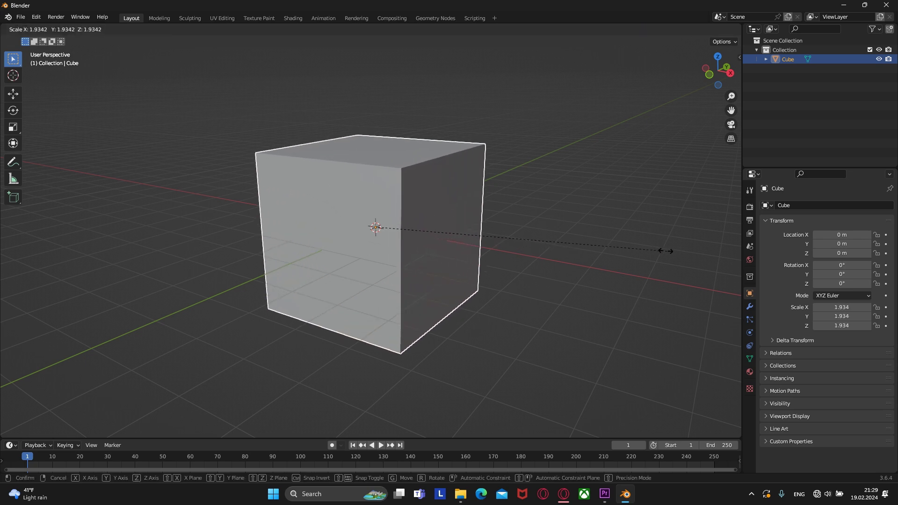
pyautogui.press('Escape')
pyautogui.press('r')
pyautogui.press('Escape')
pyautogui.press('g')
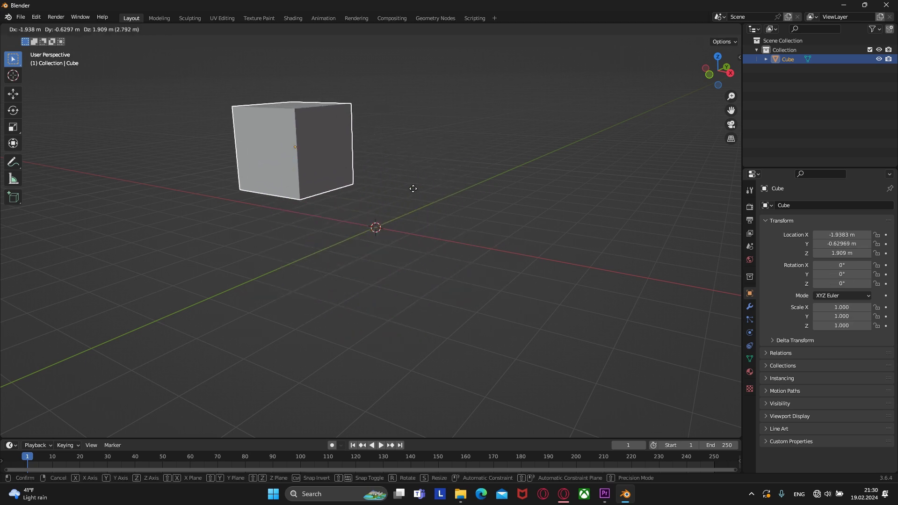
pyautogui.press('Escape')
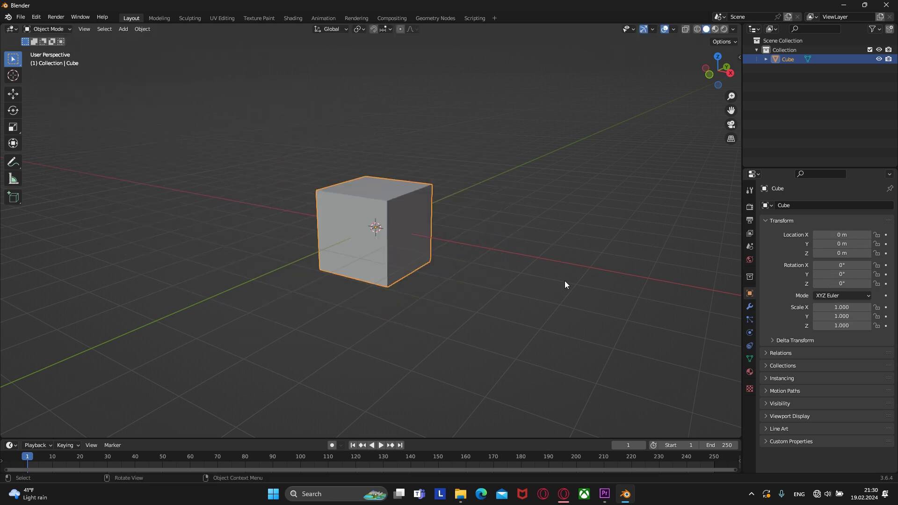
pyautogui.click(573, 349)
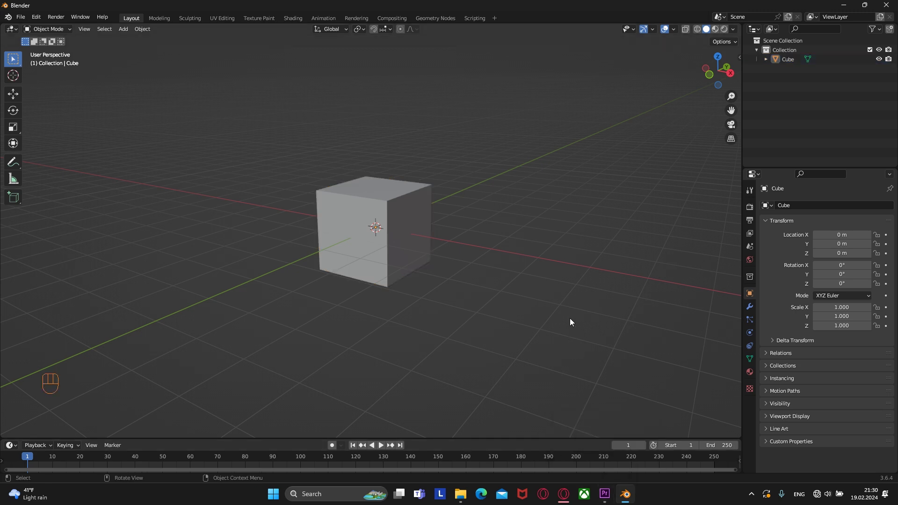
pyautogui.click(391, 202)
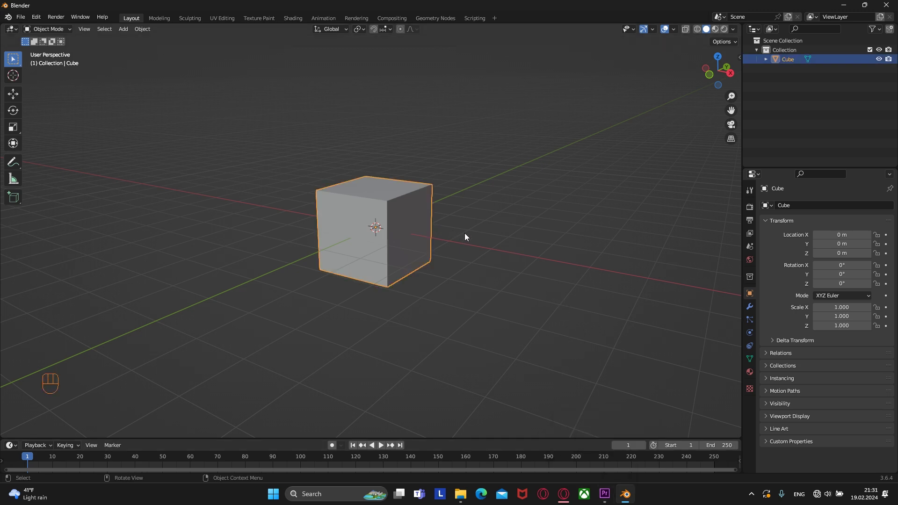
pyautogui.press('s')
pyautogui.rightClick(555, 239)
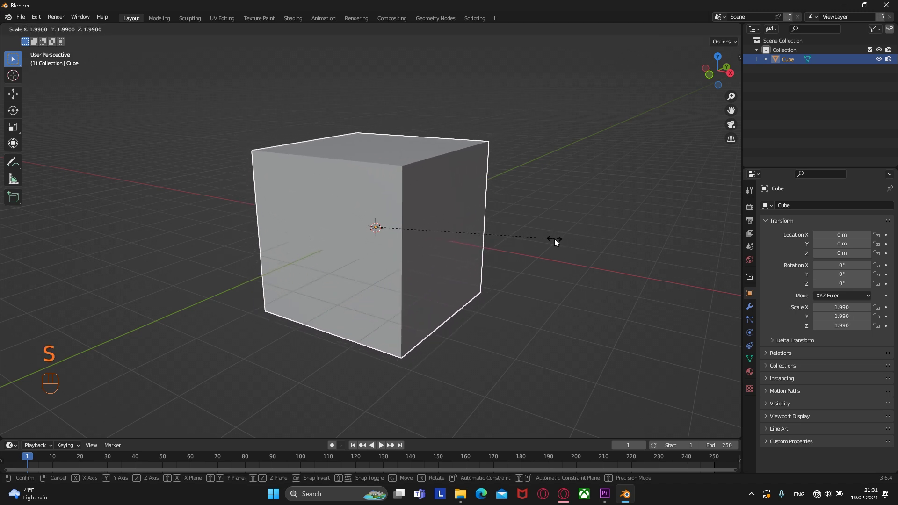
pyautogui.press('r')
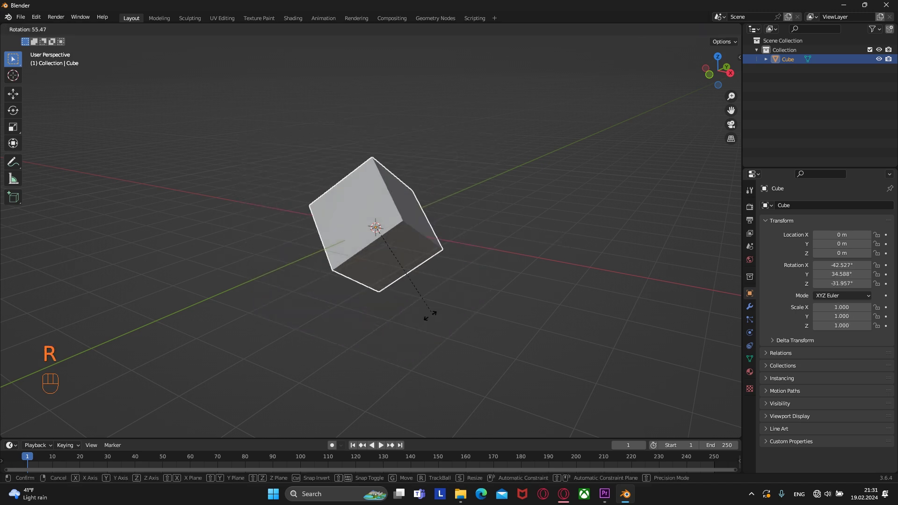
pyautogui.rightClick(500, 209)
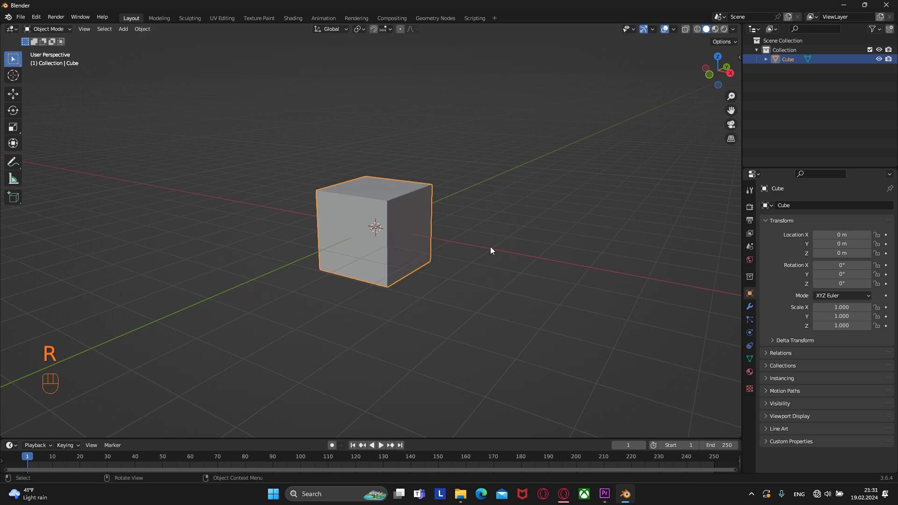
pyautogui.press('g')
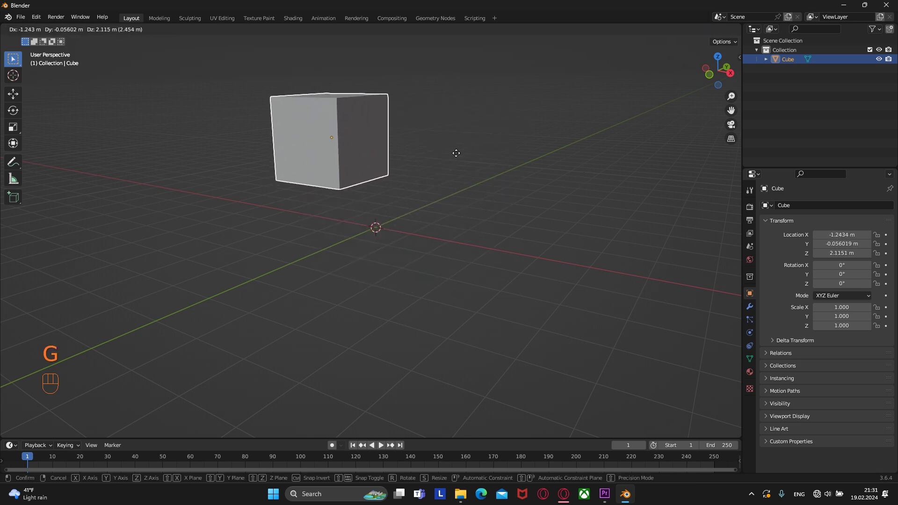
pyautogui.rightClick(521, 178)
pyautogui.press('s')
pyautogui.press('z')
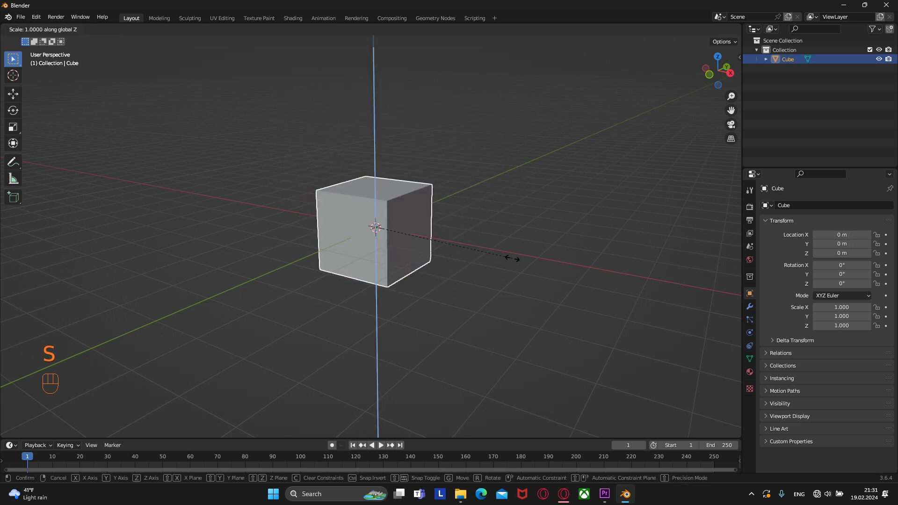
pyautogui.rightClick(735, 279)
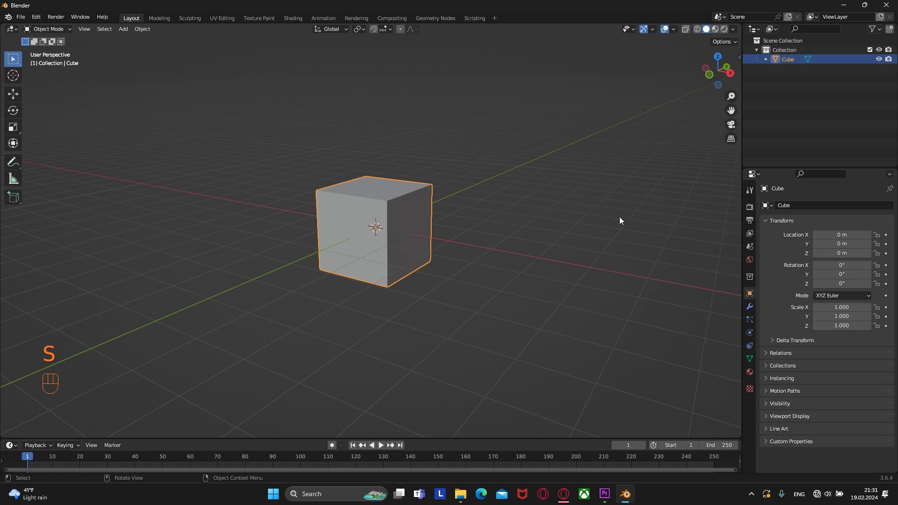
pyautogui.press('r')
pyautogui.press('x')
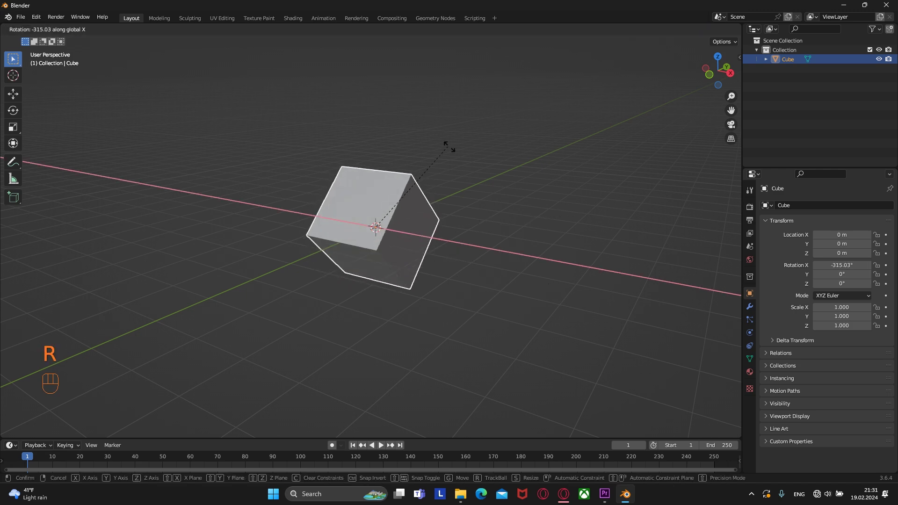
pyautogui.rightClick(482, 169)
pyautogui.press('g')
pyautogui.press('y')
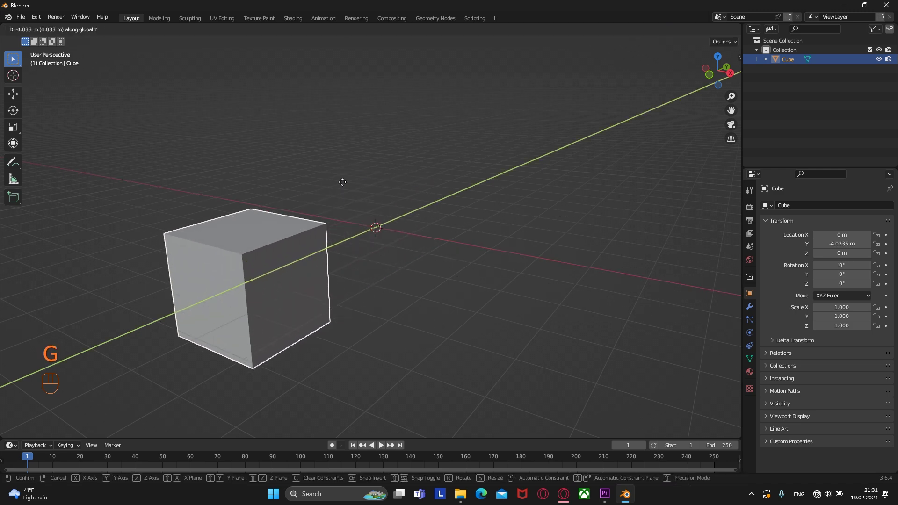
pyautogui.rightClick(578, 405)
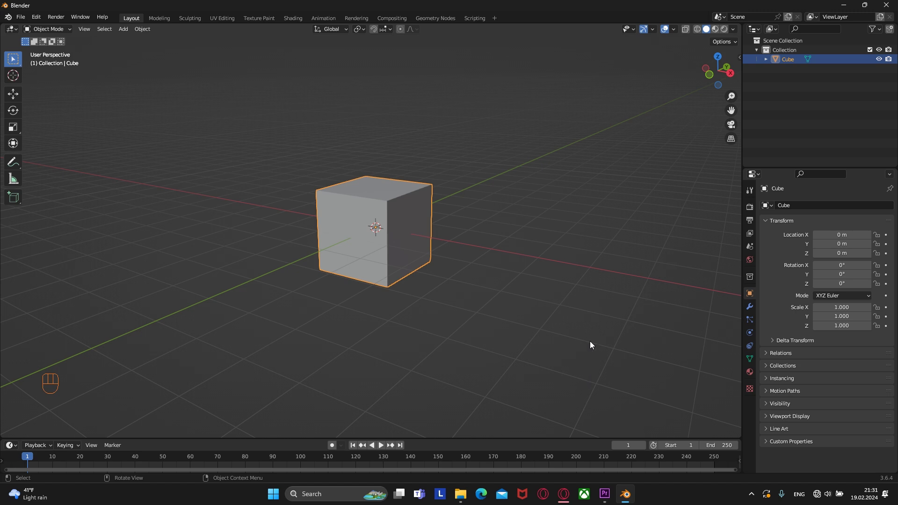
pyautogui.click(67, 29)
pyautogui.press('s')
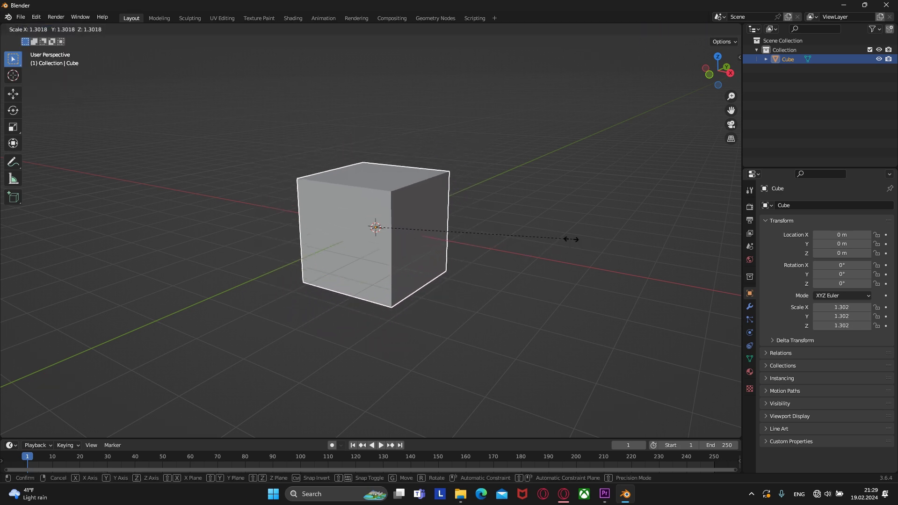
pyautogui.press('Escape')
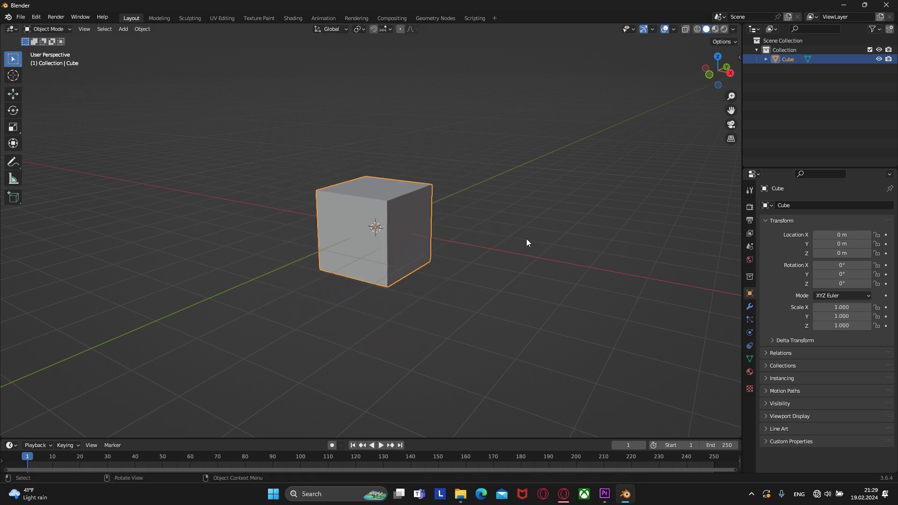
pyautogui.press('r')
pyautogui.press('Escape')
pyautogui.press('g')
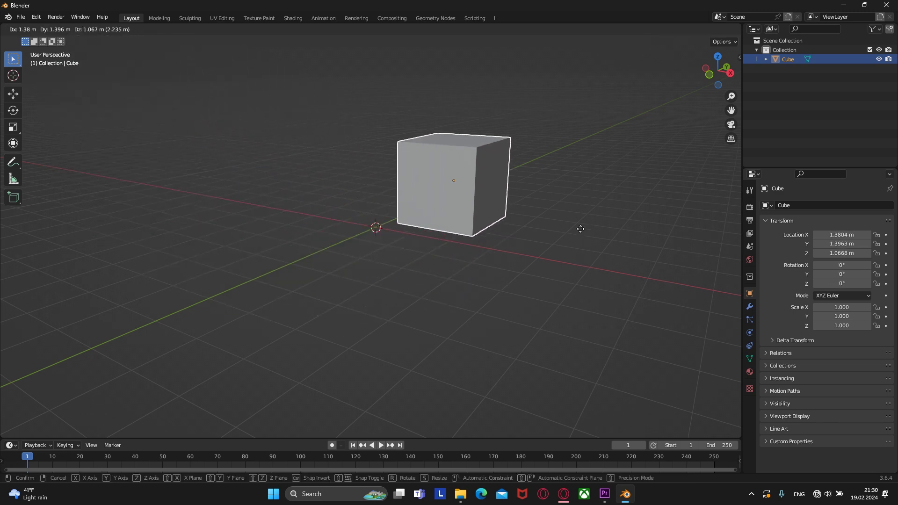
pyautogui.press('Escape')
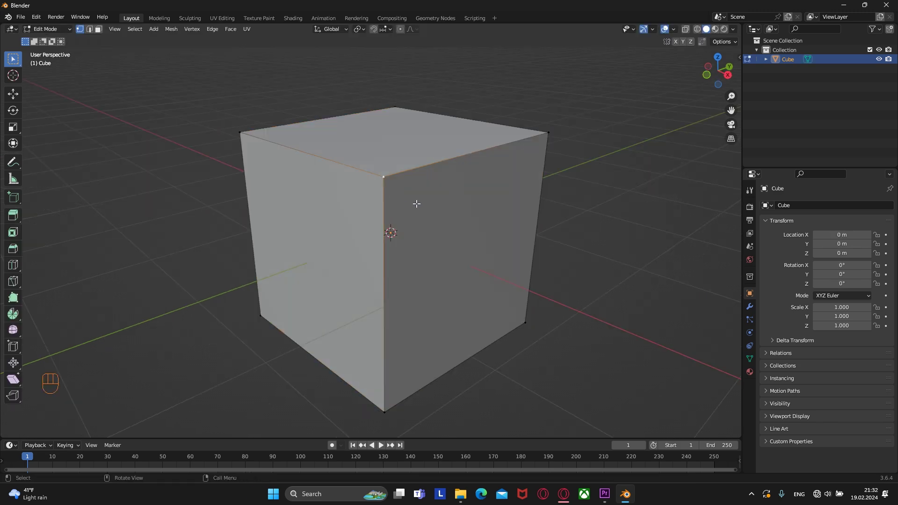
pyautogui.press('g')
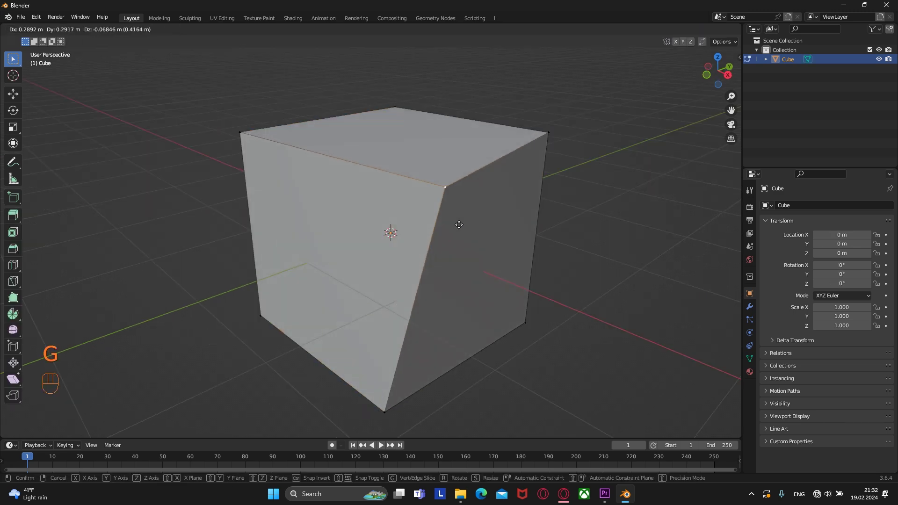
pyautogui.press('Escape')
pyautogui.press('2')
pyautogui.click(438, 169)
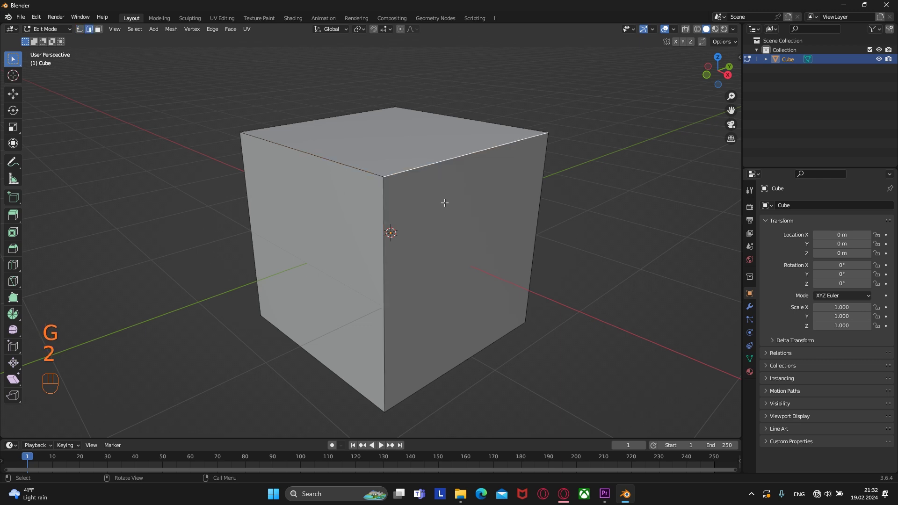
pyautogui.press('g')
pyautogui.press('Escape')
pyautogui.press('Tab')
pyautogui.scroll(-5, 499, 255)
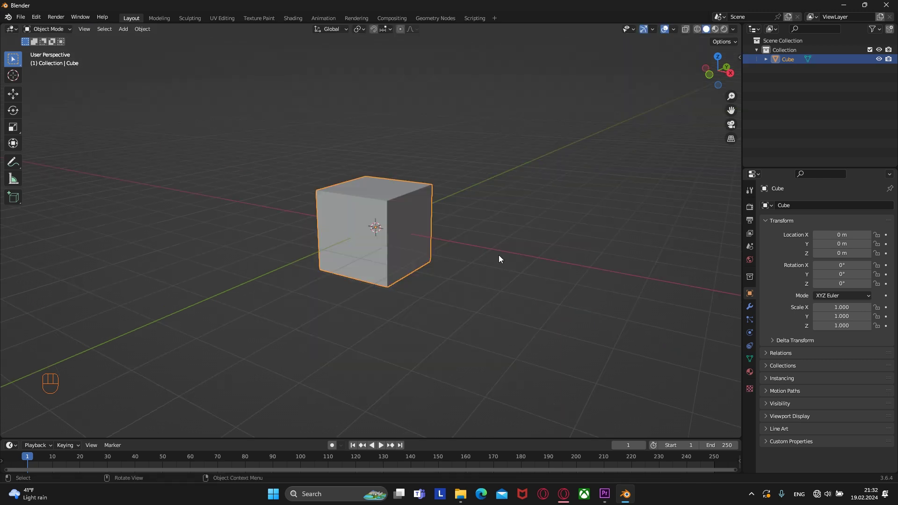
# Enter Edit Mode on the cube, select a single vertex and cancel a trial move
pyautogui.press('Tab')
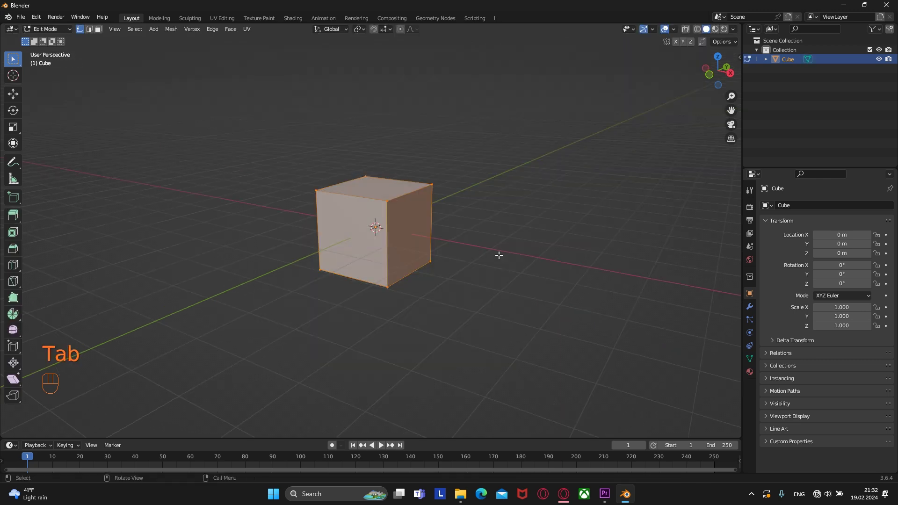
pyautogui.scroll(6, 444, 251)
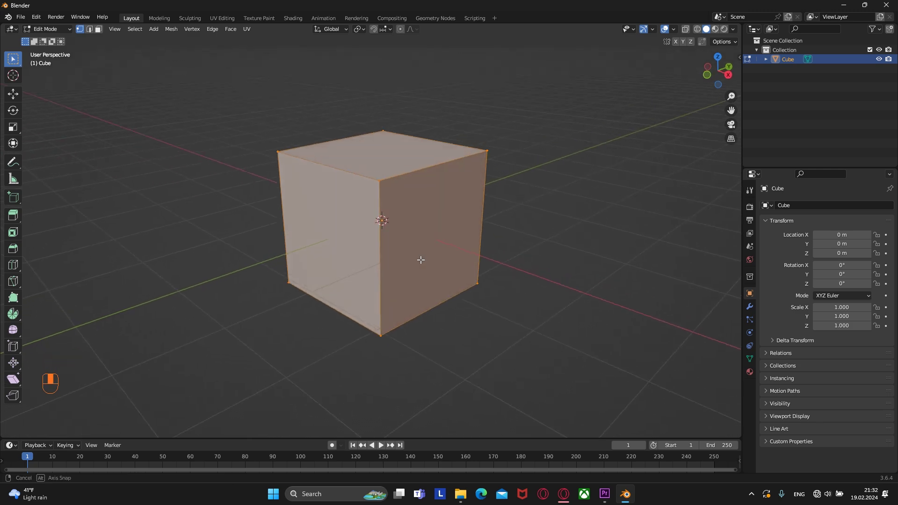
pyautogui.keyDown('shift'); pyautogui.moveTo(393, 216); pyautogui.dragTo(402, 253, button='middle'); pyautogui.keyUp('shift')
pyautogui.click(414, 201)
pyautogui.press('g')
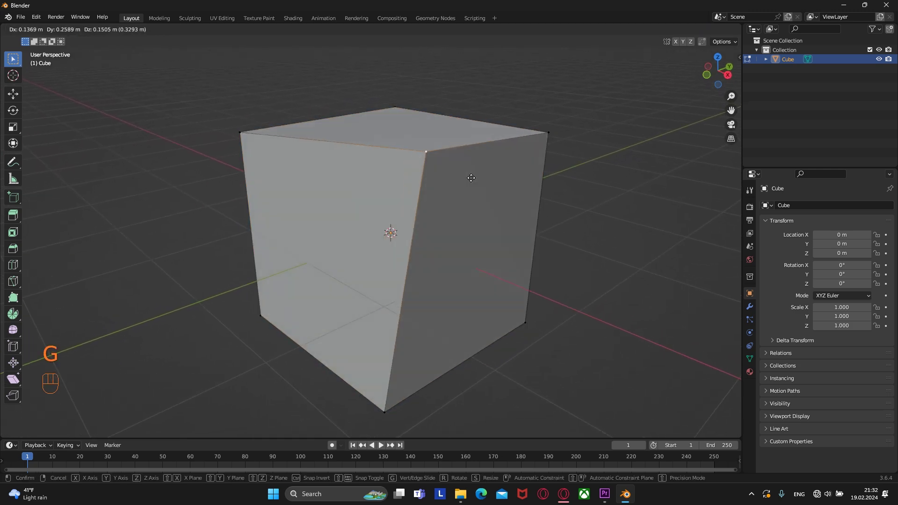
pyautogui.rightClick(447, 201)
# In edge mode grab the top front edge, then in face mode the right face, cancelling both
pyautogui.press('2')
pyautogui.click(448, 201)
pyautogui.press('g')
pyautogui.rightClick(538, 225)
pyautogui.press('3')
pyautogui.click(489, 232)
pyautogui.press('g')
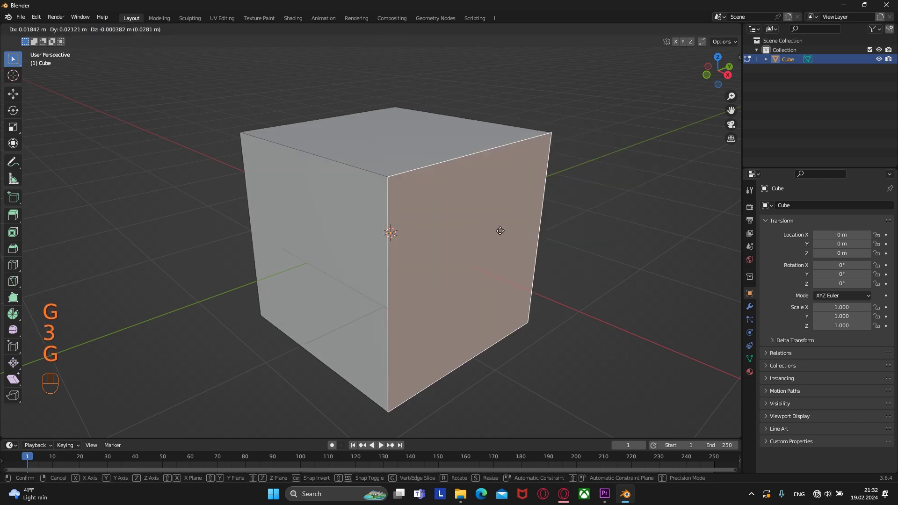
pyautogui.rightClick(473, 214)
# Cycle through vertex, edge and face modes, ending in face mode with a cancelled move
pyautogui.press('1')
pyautogui.press('2')
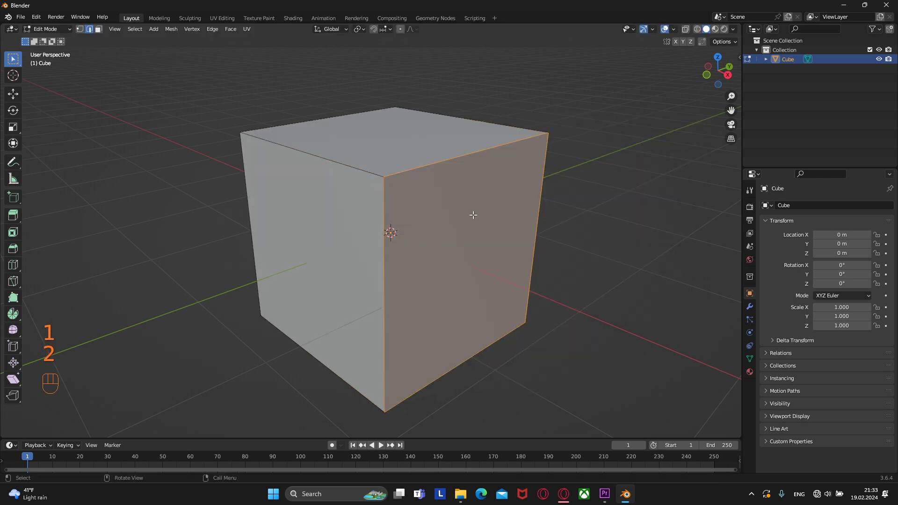
pyautogui.press('3')
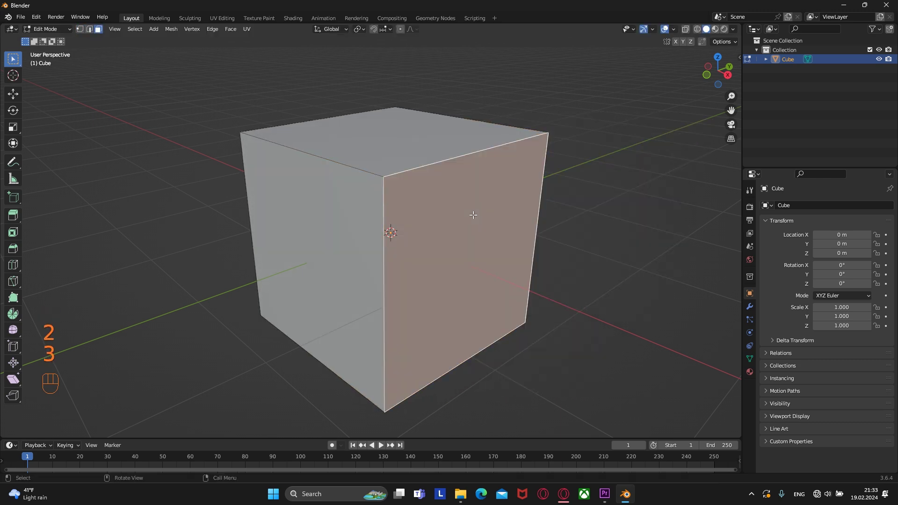
pyautogui.press('1')
pyautogui.press('r')
pyautogui.press('3')
pyautogui.press('g')
pyautogui.rightClick(495, 170)
# Cancel the right-face scaling, then extrude the cube's top face upward into a taller block
pyautogui.press('s')
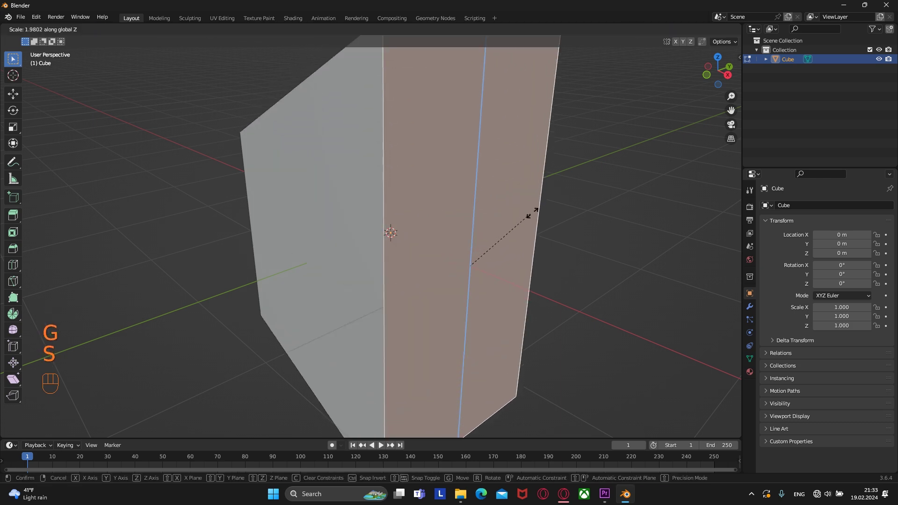
pyautogui.rightClick(484, 218)
pyautogui.press('Tab')
pyautogui.press('Tab')
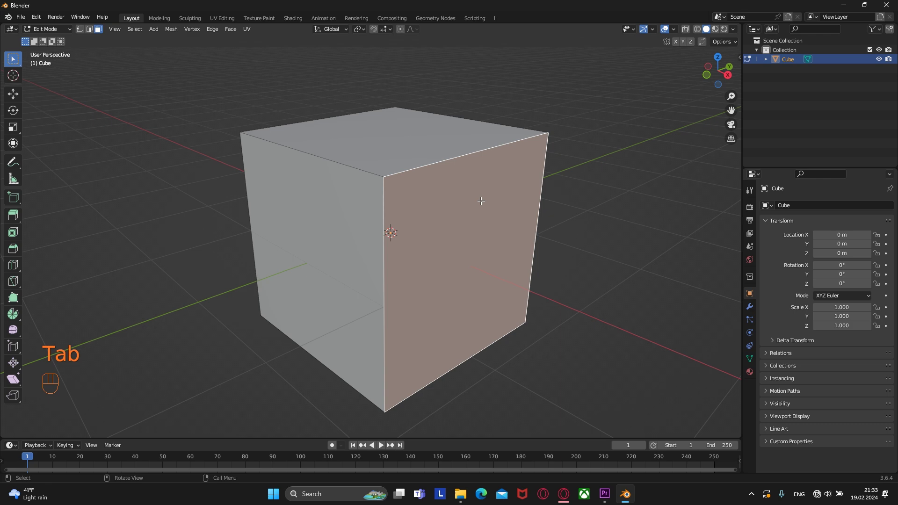
pyautogui.click(423, 135)
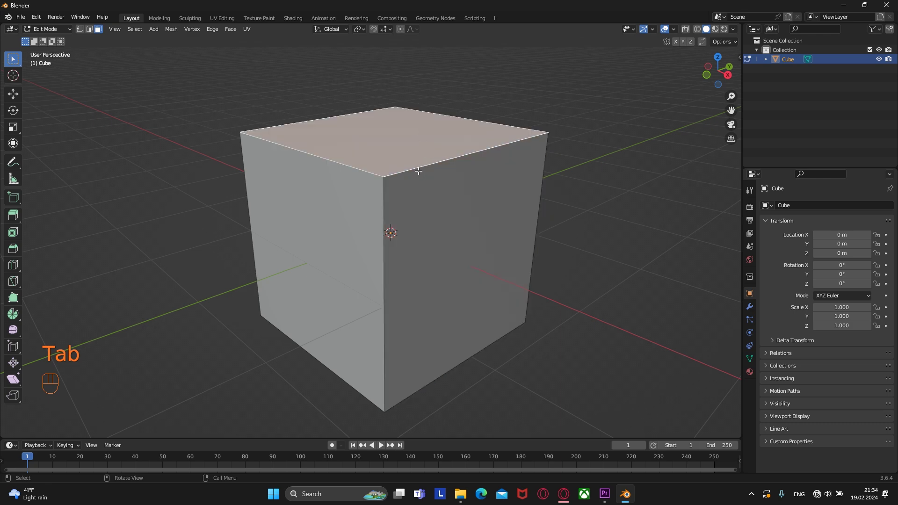
pyautogui.moveTo(418, 171); pyautogui.dragTo(411, 150, button='middle')
pyautogui.scroll(-1, 410, 153)
pyautogui.press('e')
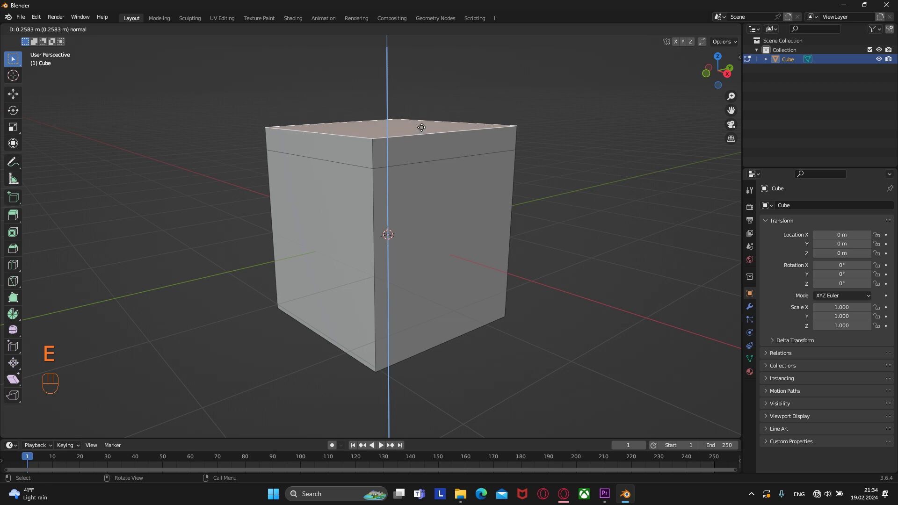
pyautogui.click(430, 45)
pyautogui.keyDown('shift'); pyautogui.moveTo(428, 109); pyautogui.dragTo(444, 224, button='middle'); pyautogui.keyUp('shift')
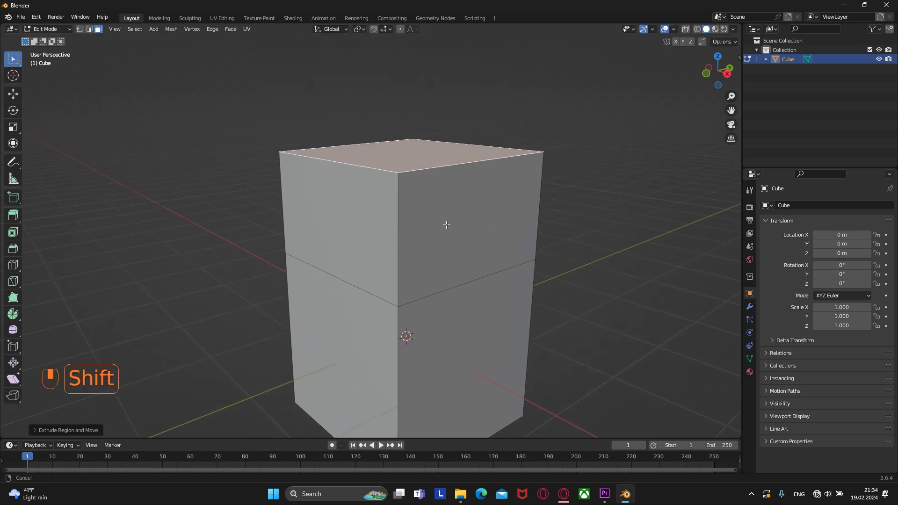
# Extrude the block's front top edge outward, then return to Object Mode
pyautogui.press('1')
pyautogui.press('2')
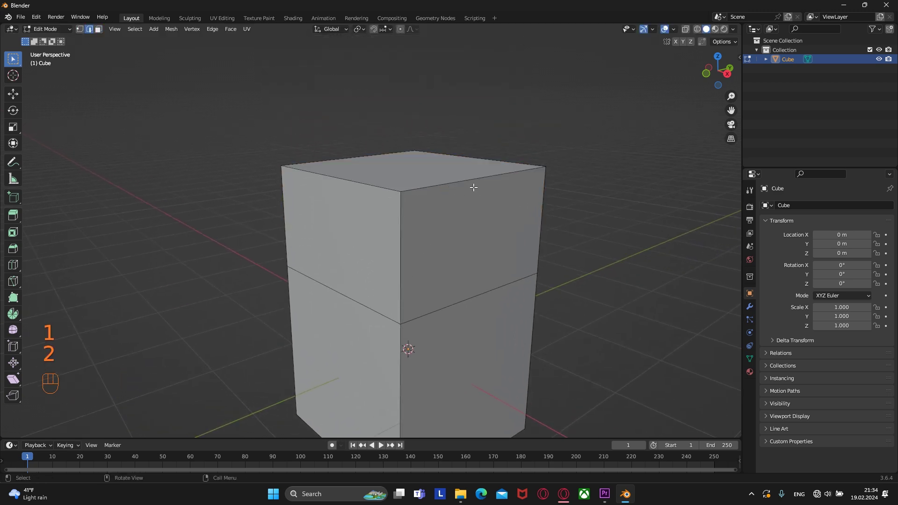
pyautogui.click(475, 186)
pyautogui.press('e')
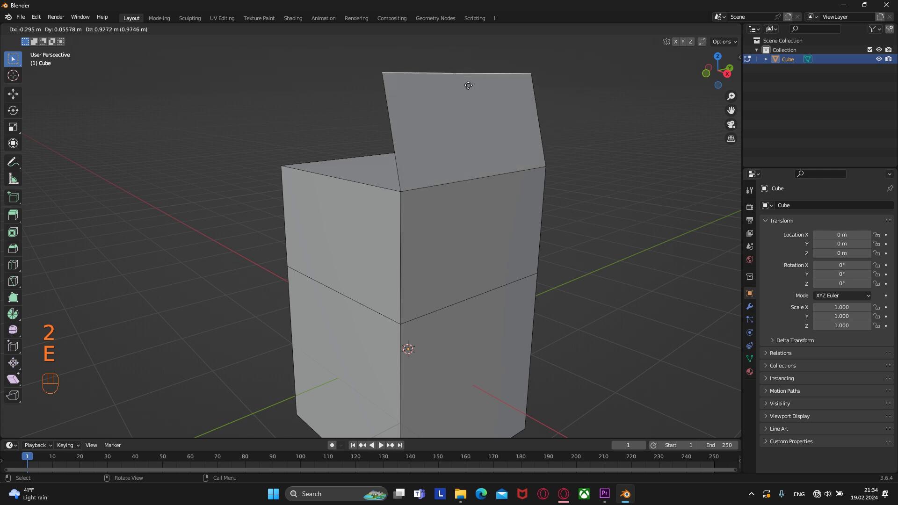
pyautogui.click(467, 71)
pyautogui.moveTo(444, 202); pyautogui.dragTo(563, 207, button='middle')
pyautogui.press('Tab')
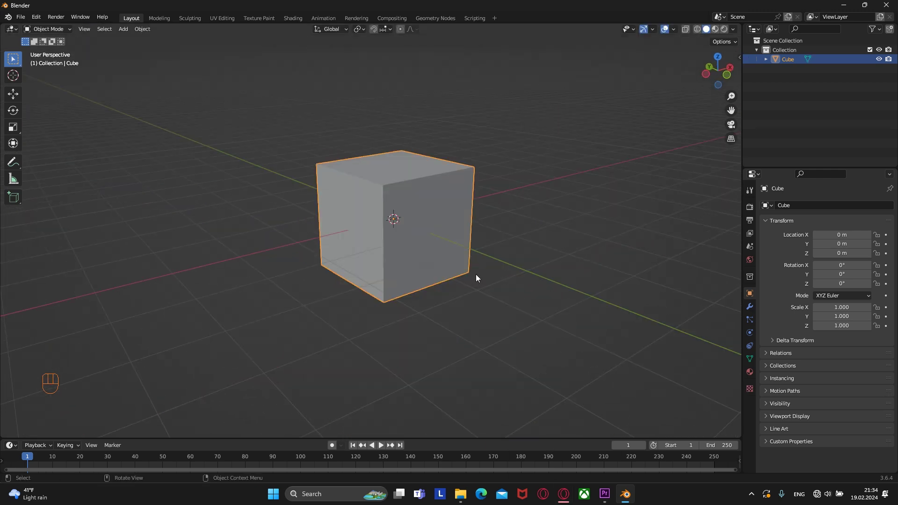
# Select the default cube and delete it with the Delete key
pyautogui.click(456, 309)
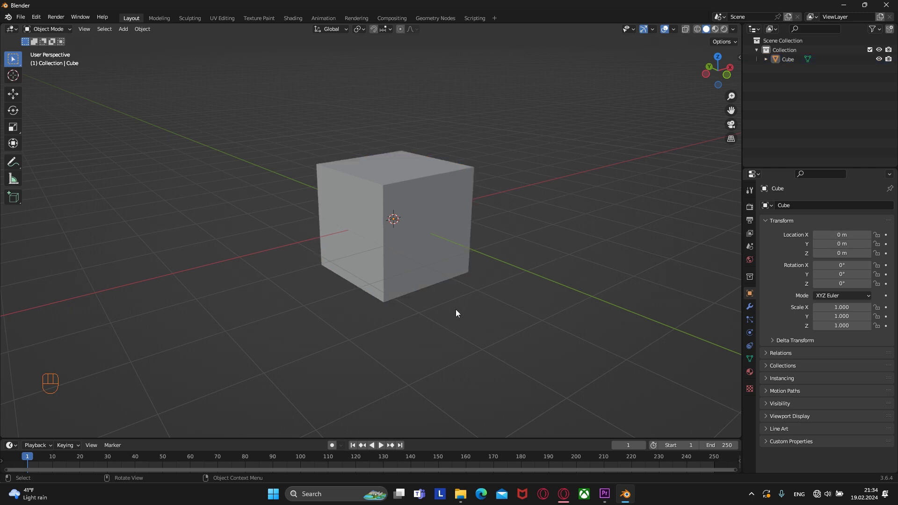
pyautogui.moveTo(435, 272); pyautogui.dragTo(347, 258, button='middle')
pyautogui.scroll(6, 495, 279)
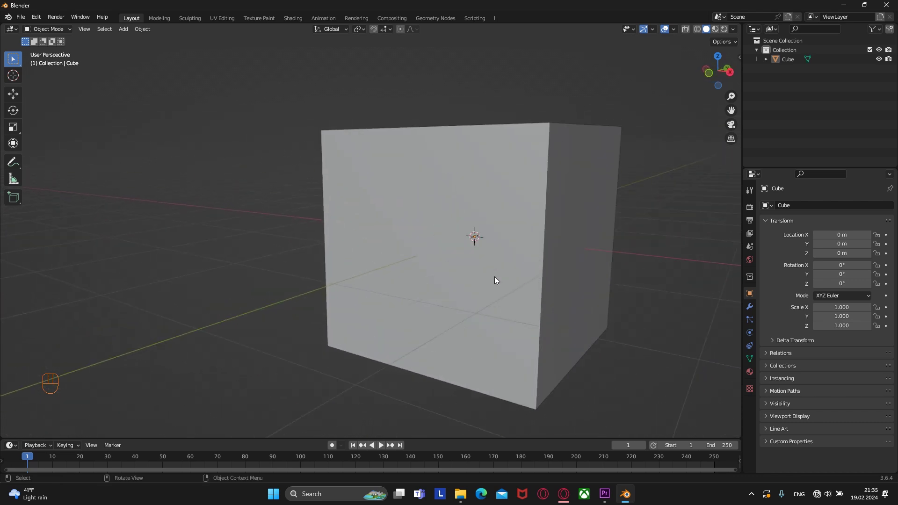
pyautogui.scroll(-5, 495, 280)
pyautogui.scroll(4, 495, 280)
pyautogui.scroll(-1, 495, 280)
pyautogui.scroll(-4, 495, 276)
pyautogui.click(460, 253)
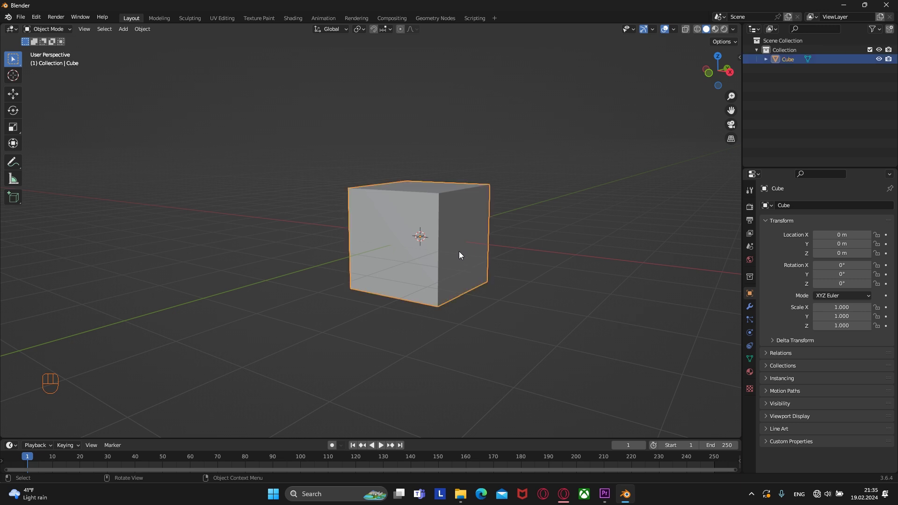
pyautogui.press('Delete')
pyautogui.moveTo(464, 250); pyautogui.dragTo(472, 278, button='middle')
# Add and delete a trial plane, then a trial UV sphere
pyautogui.hotkey('shift', 'a')
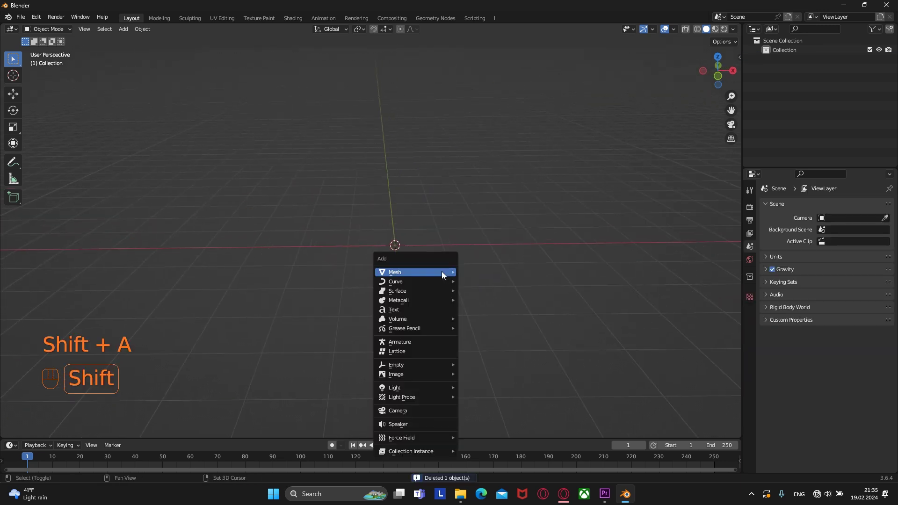
pyautogui.moveTo(442, 272)
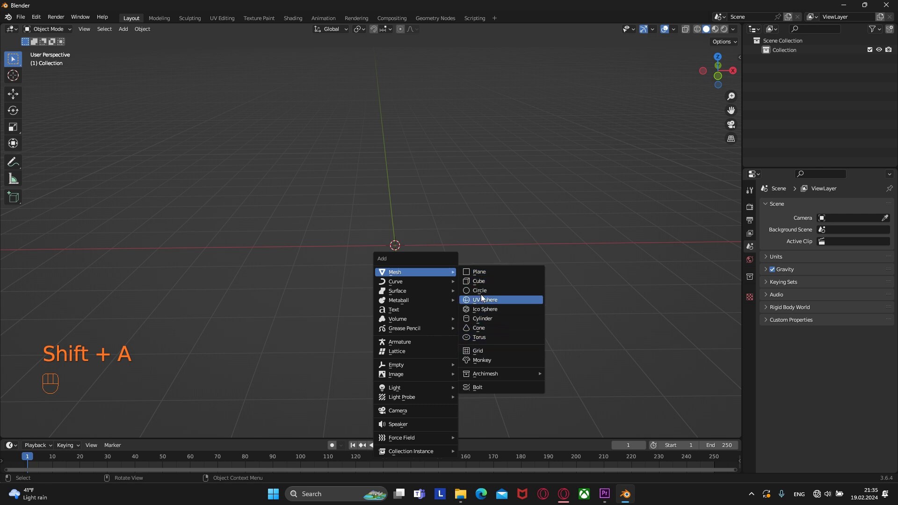
pyautogui.click(481, 272)
pyautogui.press('Delete')
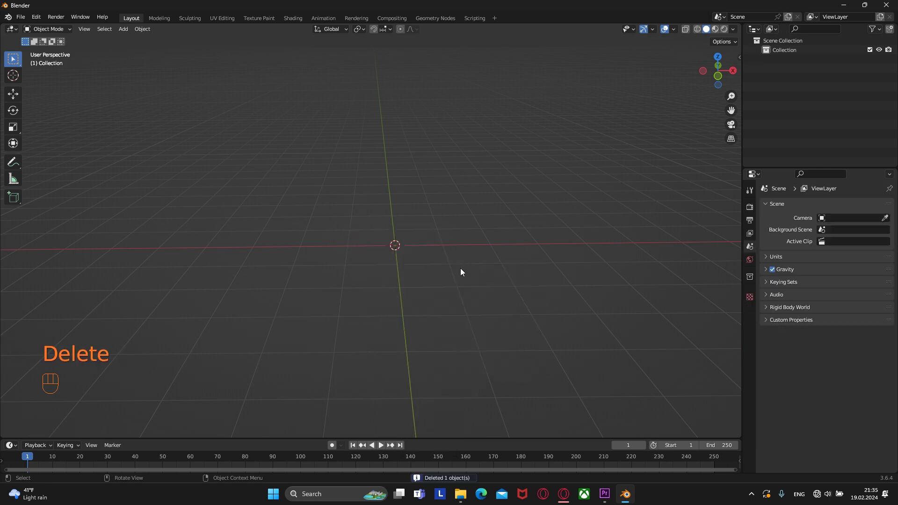
pyautogui.hotkey('shift', 'a')
pyautogui.moveTo(453, 264)
pyautogui.click(504, 295)
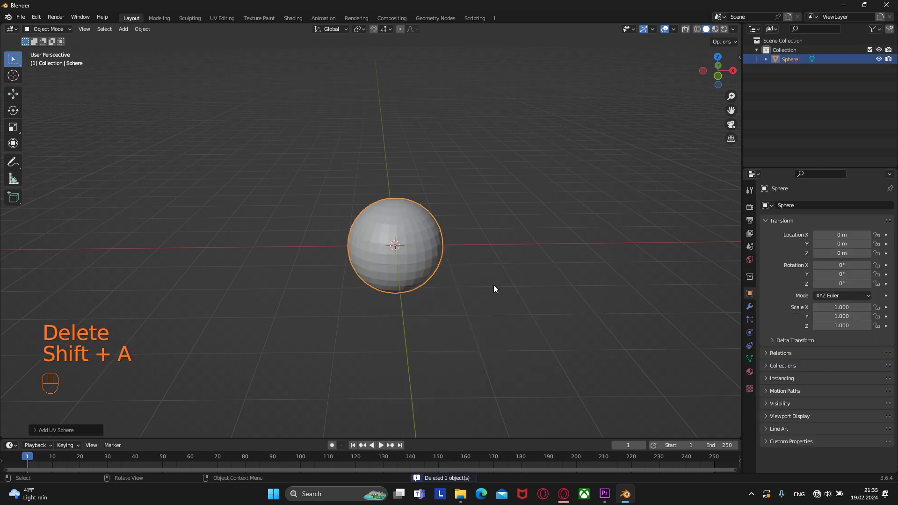
pyautogui.press('Delete')
# Add a cube from the Mesh menu and delete it again
pyautogui.hotkey('shift', 'a')
pyautogui.moveTo(476, 273)
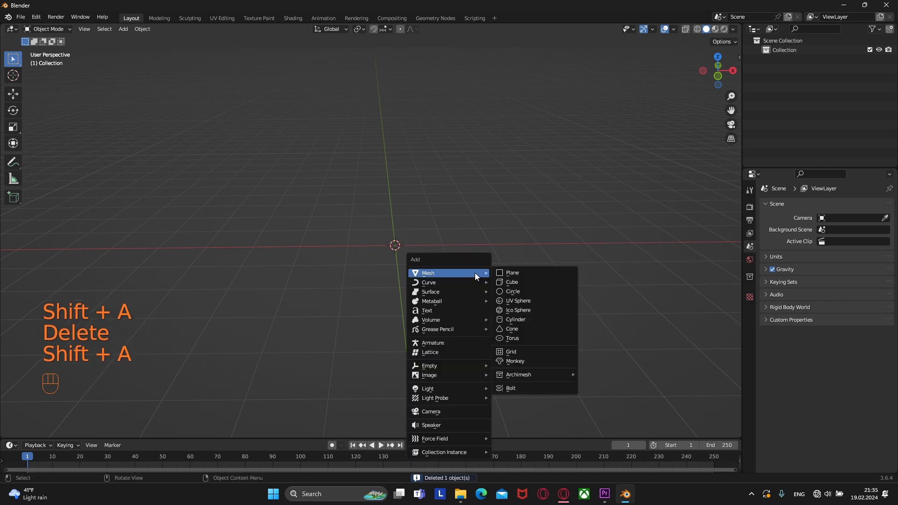
pyautogui.click(515, 283)
pyautogui.press('Delete')
# Add Suzanne, scale her up and delete her, then add a fresh Monkey at the origin
pyautogui.hotkey('shift', 'a')
pyautogui.click(533, 361)
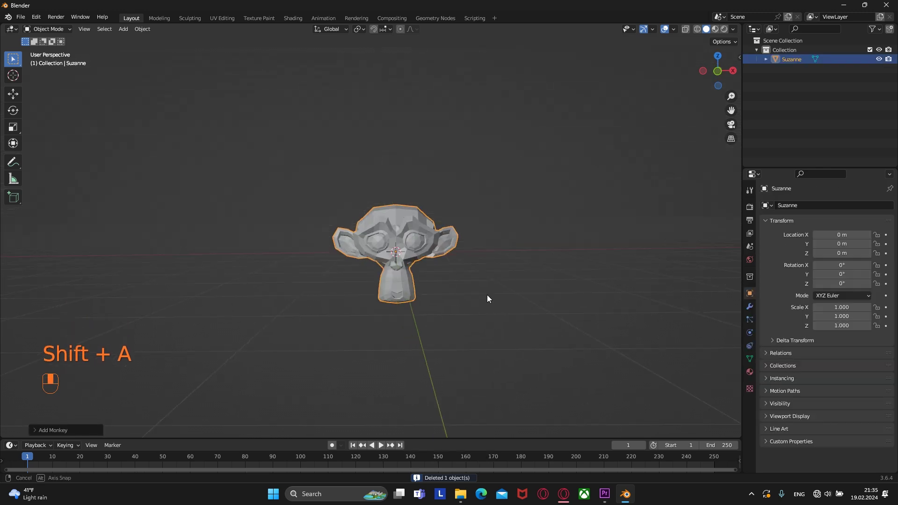
pyautogui.press('s')
pyautogui.click(682, 288)
pyautogui.press('Delete')
pyautogui.hotkey('shift', 'a')
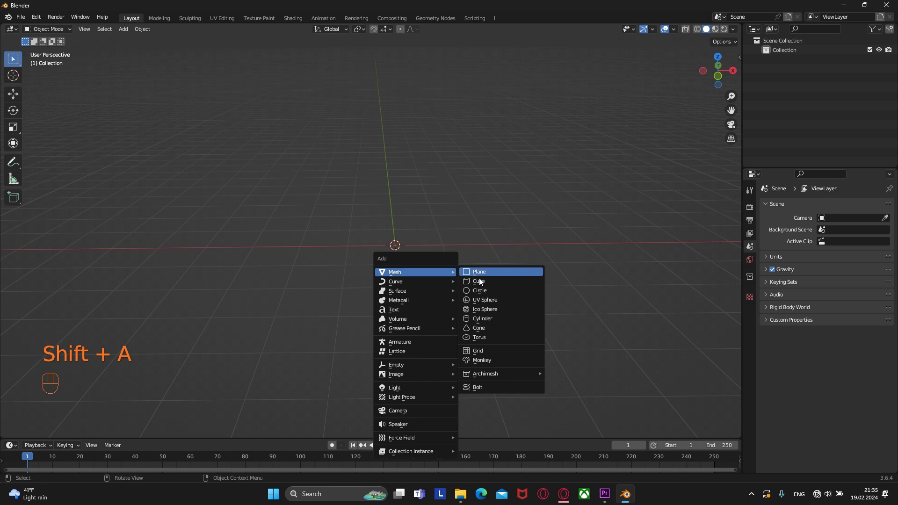
pyautogui.click(482, 361)
pyautogui.moveTo(440, 305); pyautogui.dragTo(419, 315, button='middle')
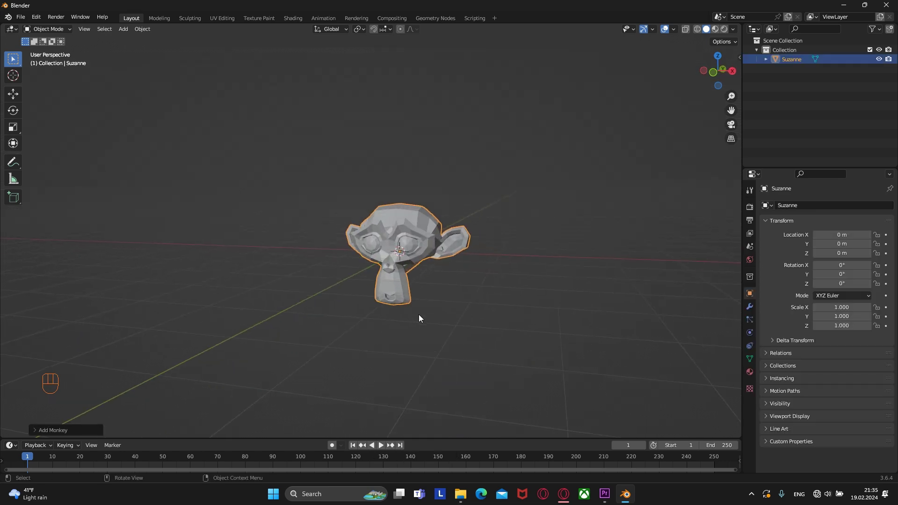
# Smooth Suzanne with a level-2 Subdivision Surface using Ctrl+2
pyautogui.scroll(1, 418, 315)
pyautogui.press('Tab')
pyautogui.press('Tab')
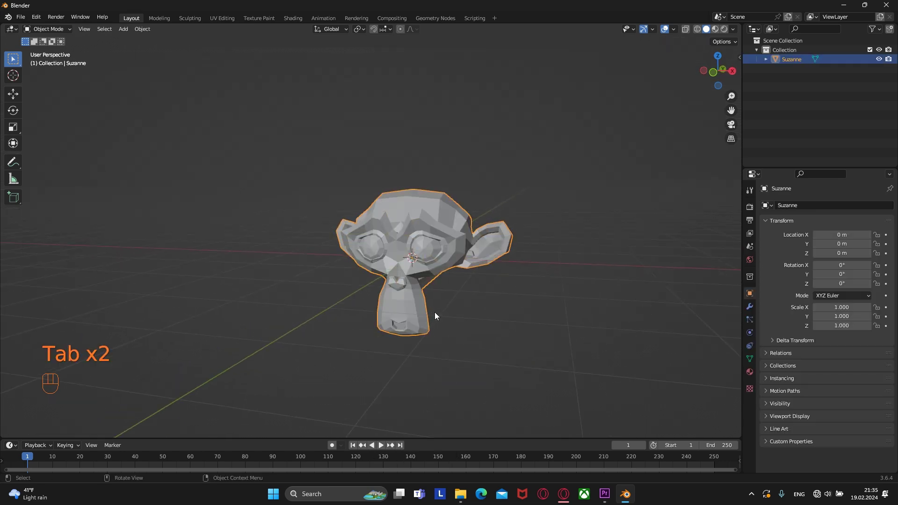
pyautogui.hotkey('ctrl', '2')
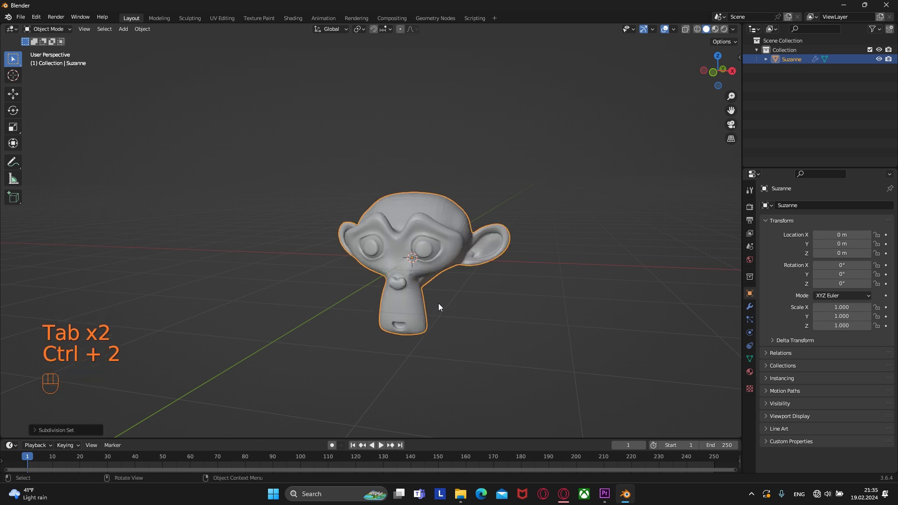
pyautogui.scroll(1, 438, 303)
pyautogui.moveTo(439, 302)
pyautogui.mouseDown(button='middle')
pyautogui.moveTo(468, 301)
pyautogui.moveTo(443, 284)
pyautogui.mouseUp(button='middle')
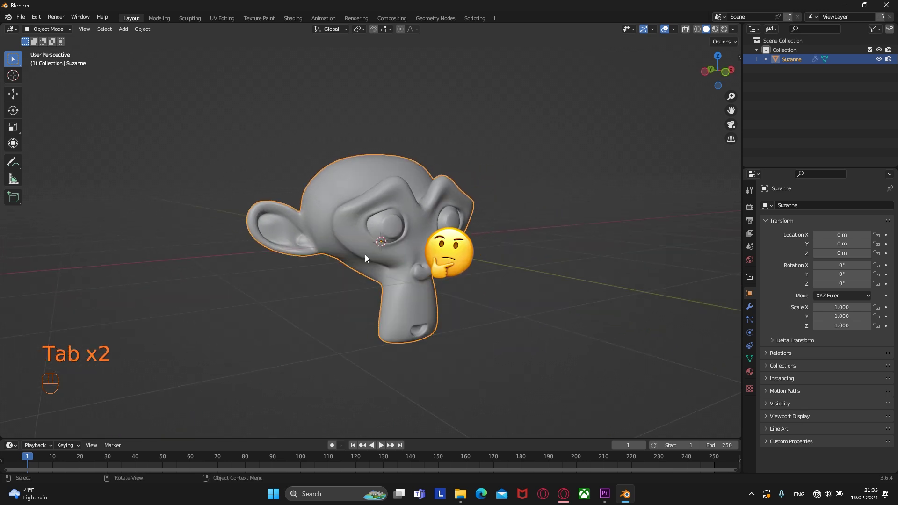
# In Edit Mode, try edge, face and vertex selection on Suzanne's brow and start moving a vertex
pyautogui.press('Tab')
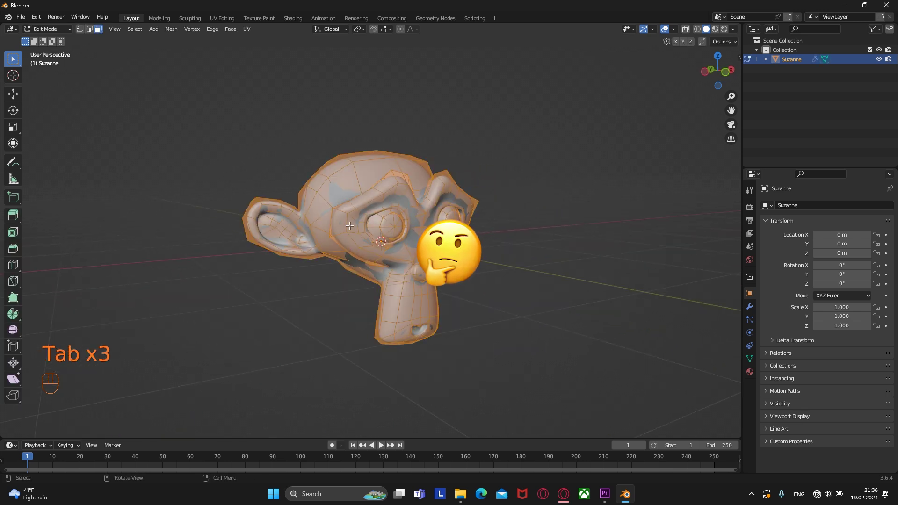
pyautogui.scroll(3, 350, 221)
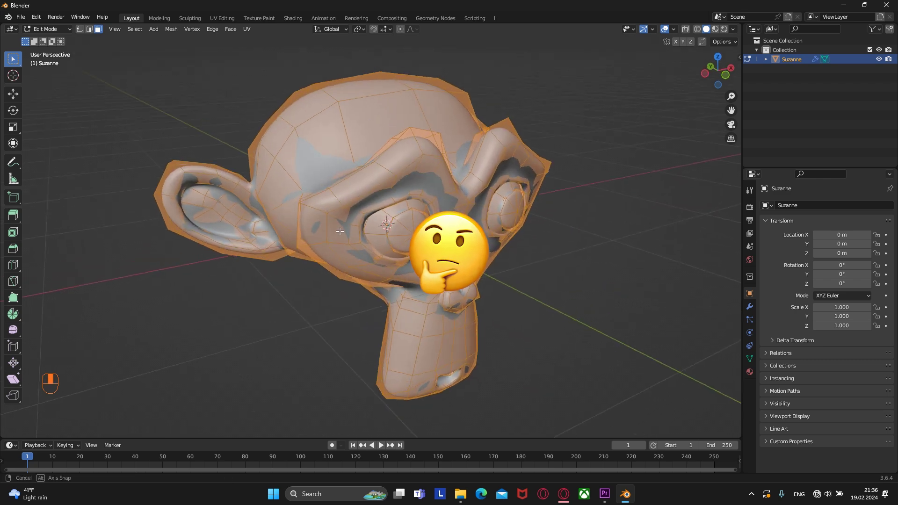
pyautogui.press('2')
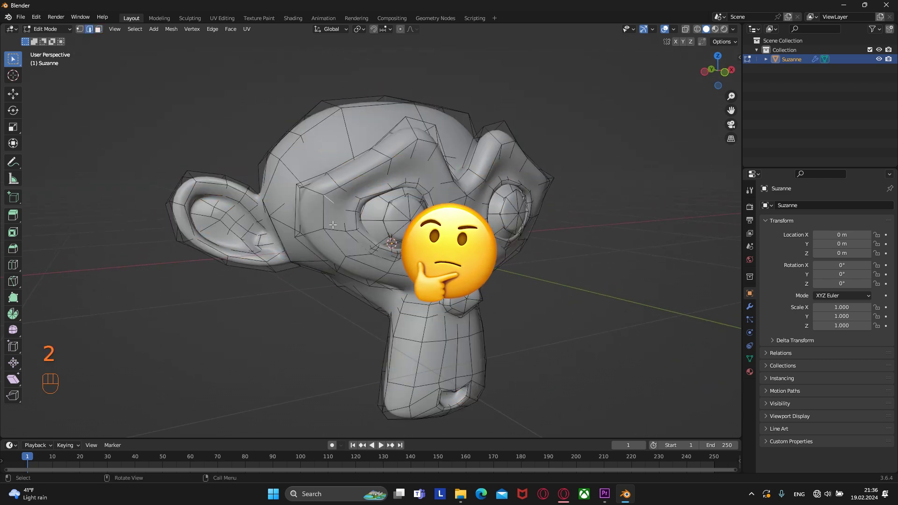
pyautogui.press('3')
pyautogui.click(309, 210)
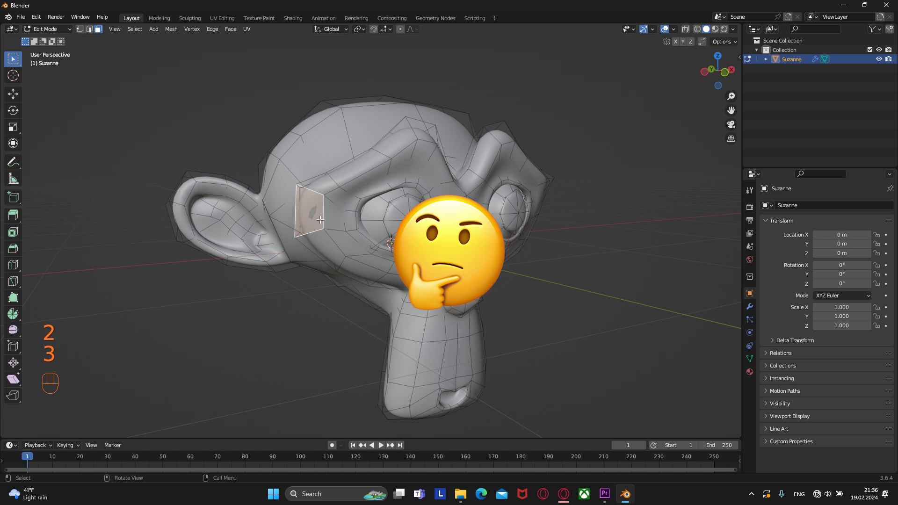
pyautogui.press('1')
pyautogui.click(323, 195)
pyautogui.press('g')
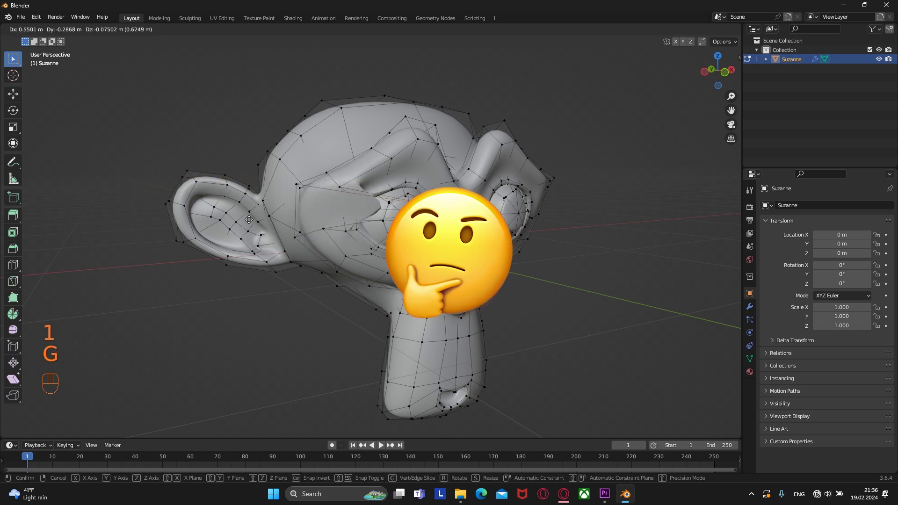
# Back in Object Mode, remove the Subdivision modifier from the Modifier properties
pyautogui.press('Tab')
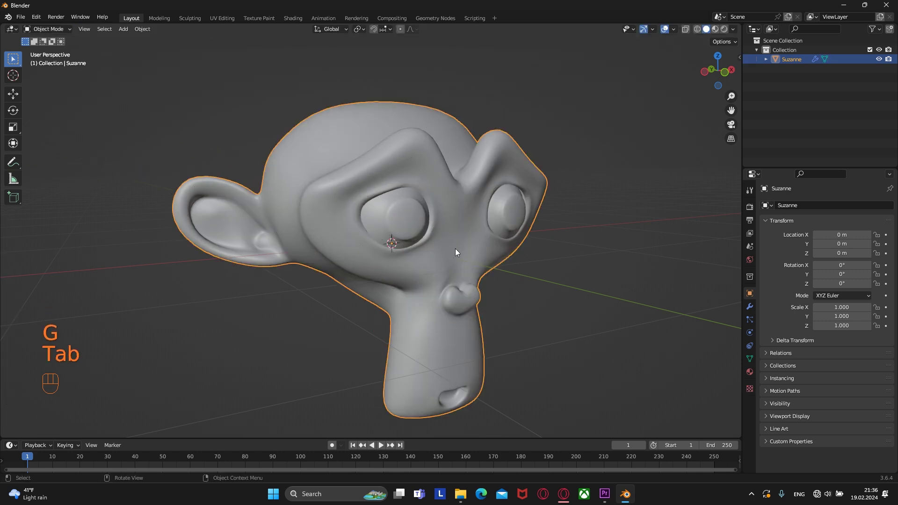
pyautogui.click(751, 307)
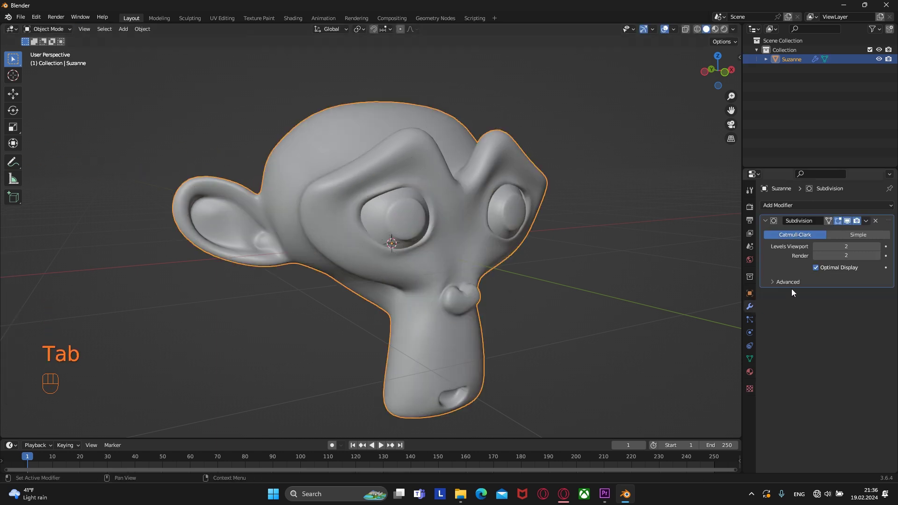
pyautogui.click(875, 221)
# Apply Shade Auto Smooth to Suzanne from the context menu
pyautogui.rightClick(448, 215)
pyautogui.click(441, 215)
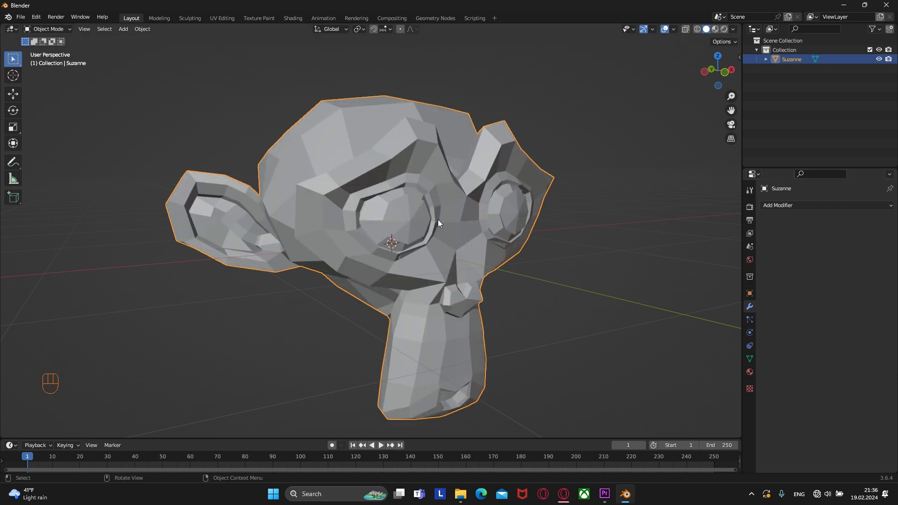
pyautogui.moveTo(392, 230); pyautogui.dragTo(390, 259, button='middle')
# In Edit Mode, zoom in on Suzanne's eye and brow and cancel a trial move of the selected vertices
pyautogui.press('Tab')
pyautogui.scroll(2, 389, 260)
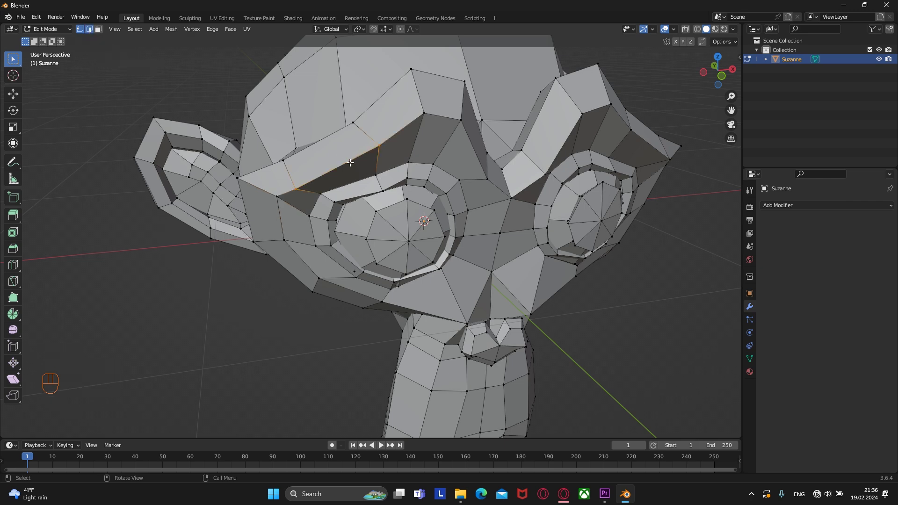
pyautogui.moveTo(351, 163); pyautogui.dragTo(415, 234, button='middle')
pyautogui.scroll(4, 356, 187)
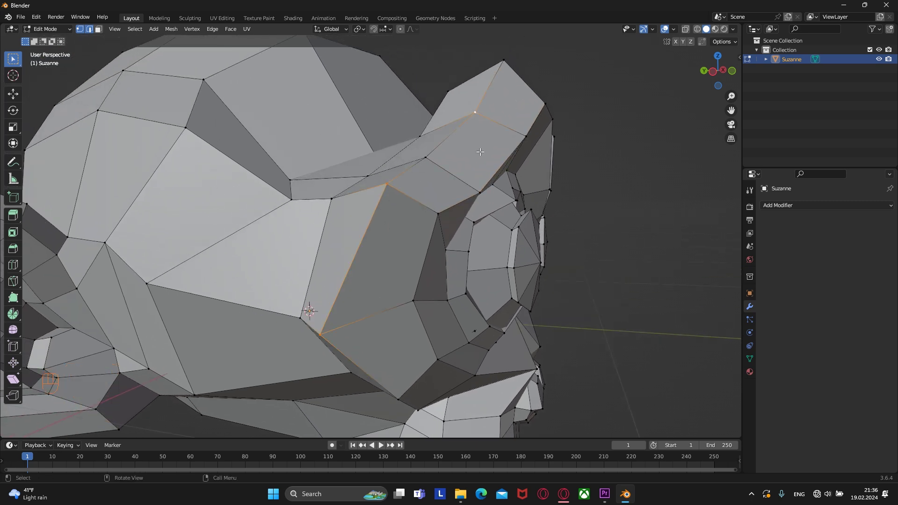
pyautogui.moveTo(480, 152); pyautogui.dragTo(412, 135, button='middle')
pyautogui.press('g')
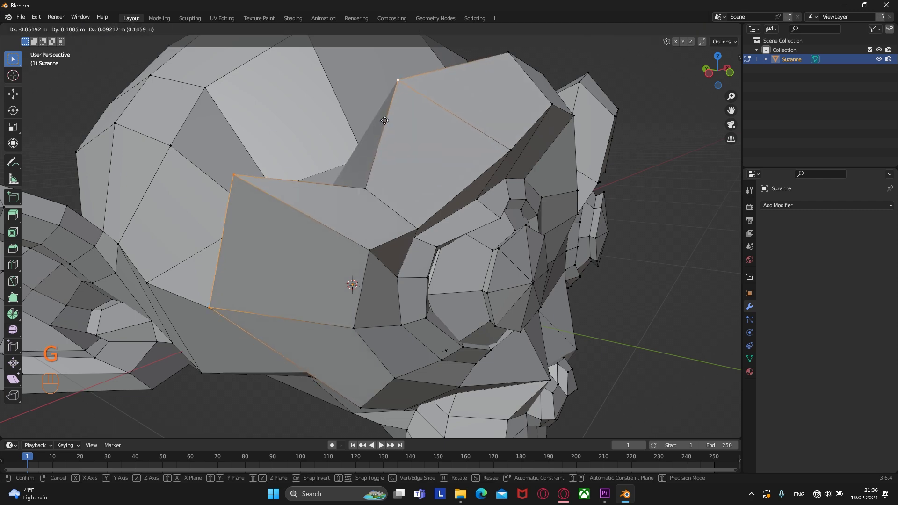
pyautogui.rightClick(384, 121)
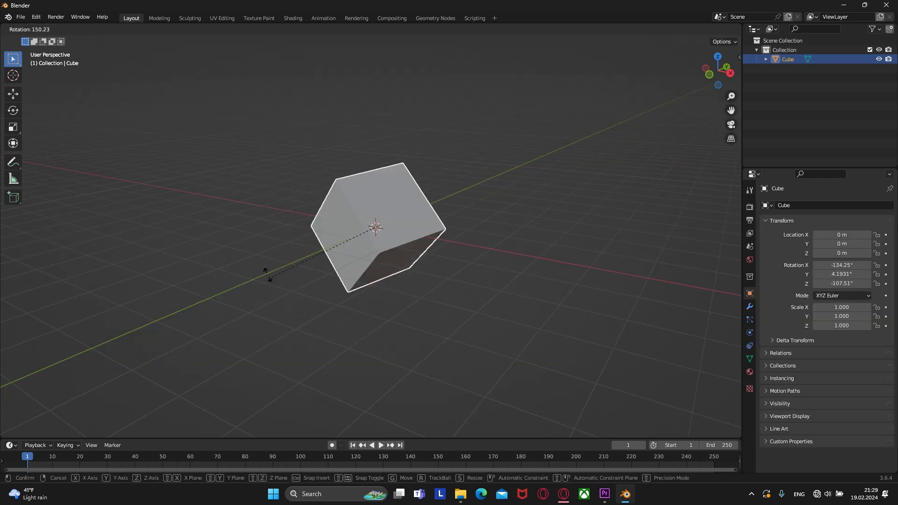
# Try moving several selections on the mesh, cancelling each move
pyautogui.rightClick(267, 273)
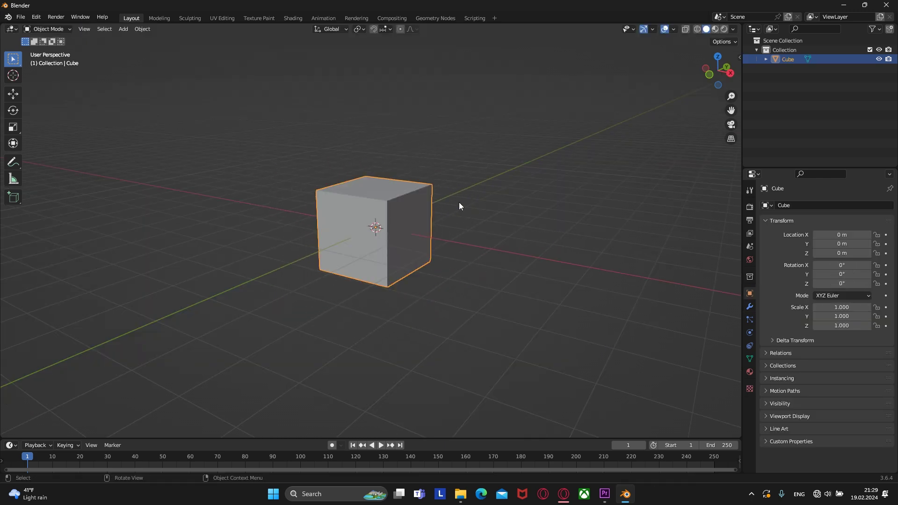
pyautogui.press('g')
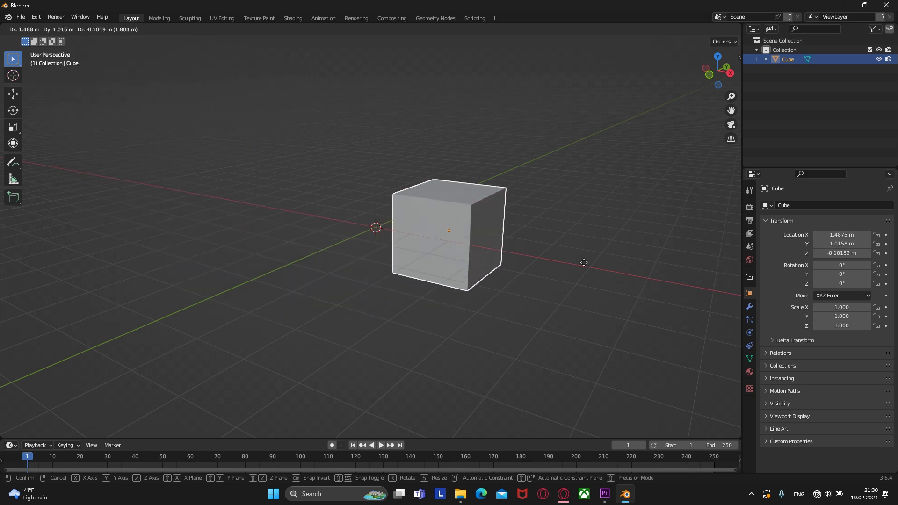
pyautogui.rightClick(582, 234)
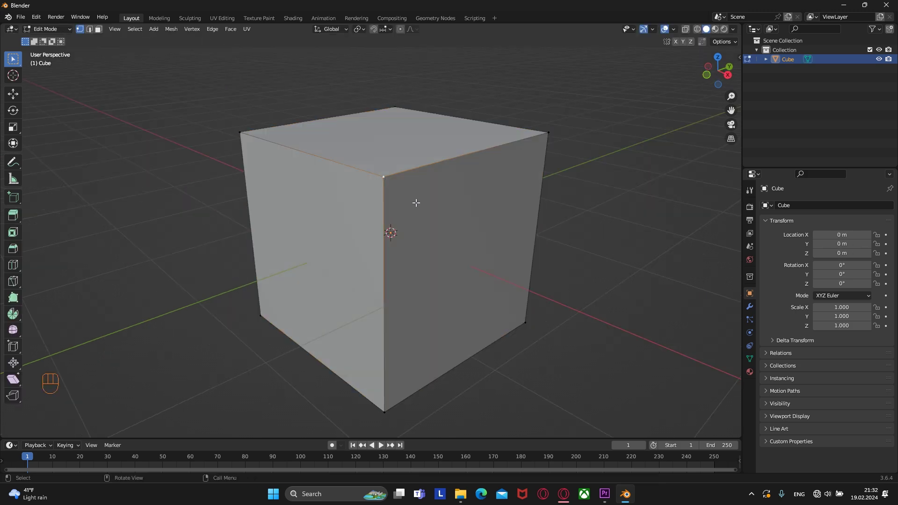
pyautogui.press('g')
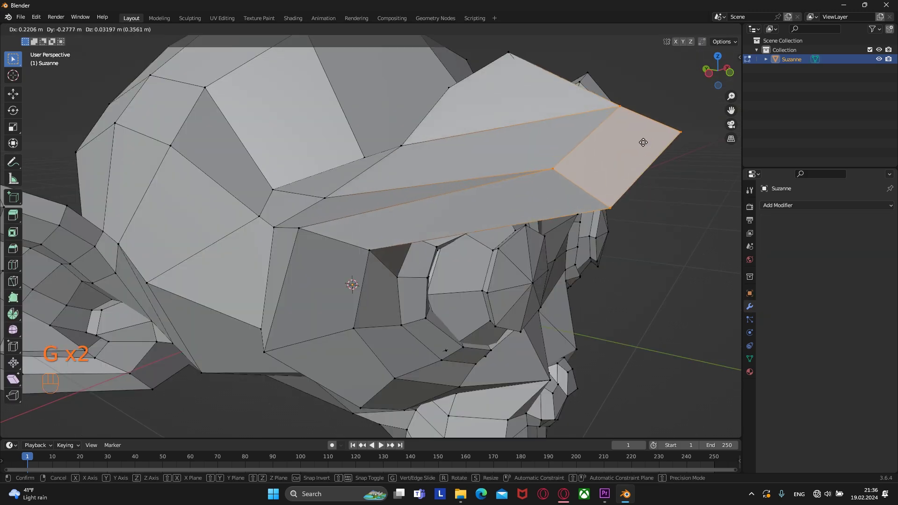
pyautogui.rightClick(668, 143)
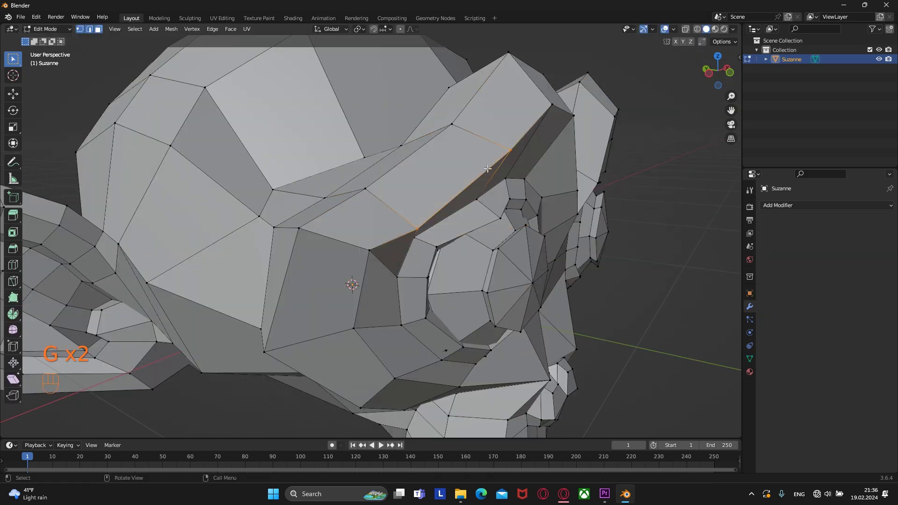
pyautogui.press('g')
pyautogui.rightClick(3, 140)
pyautogui.press('g')
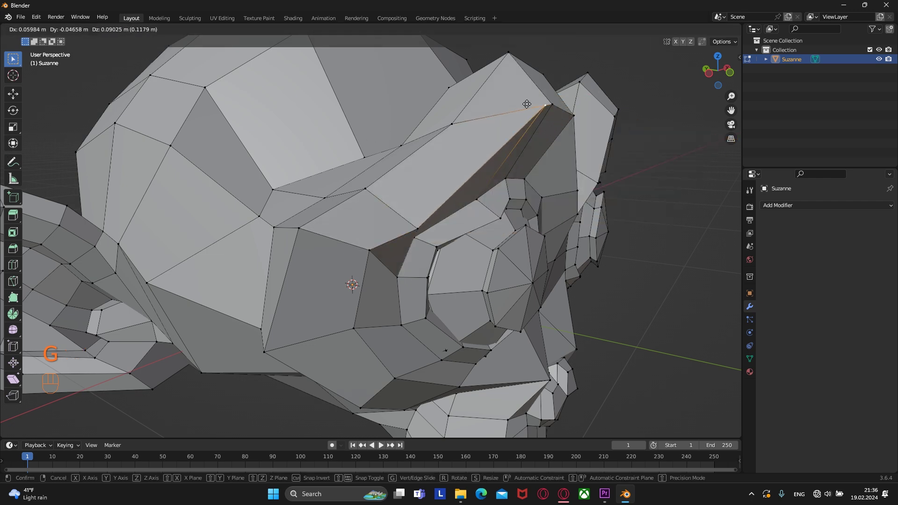
pyautogui.rightClick(485, 115)
# Move the coffee bean icosphere so it rests beside the coffee bag
pyautogui.moveTo(486, 115); pyautogui.dragTo(350, 265, button='middle')
pyautogui.press('g')
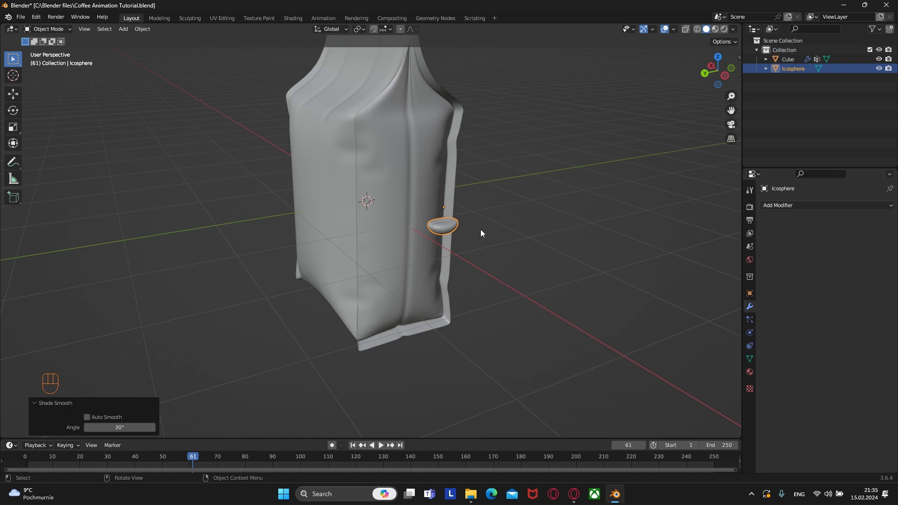
pyautogui.press('g')
pyautogui.click(430, 235)
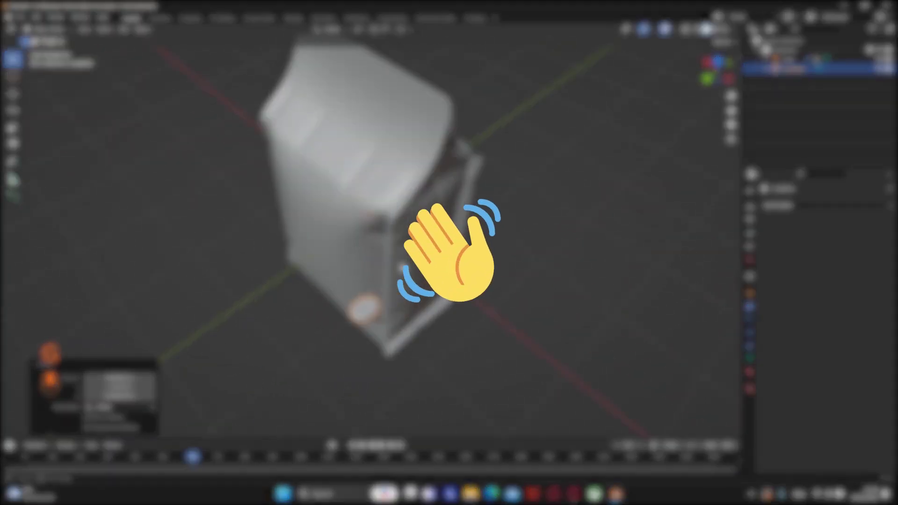